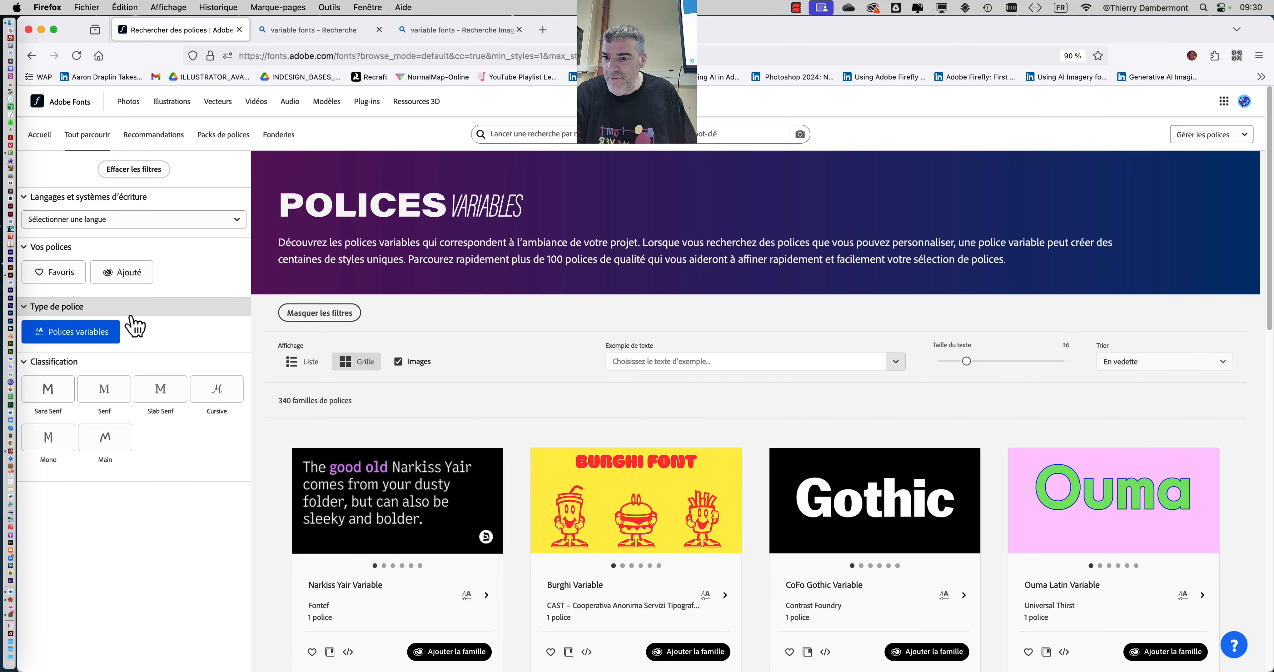
- Browse the first page of variable font families on Adobe Fonts
scroll(888, 345, down, 6)
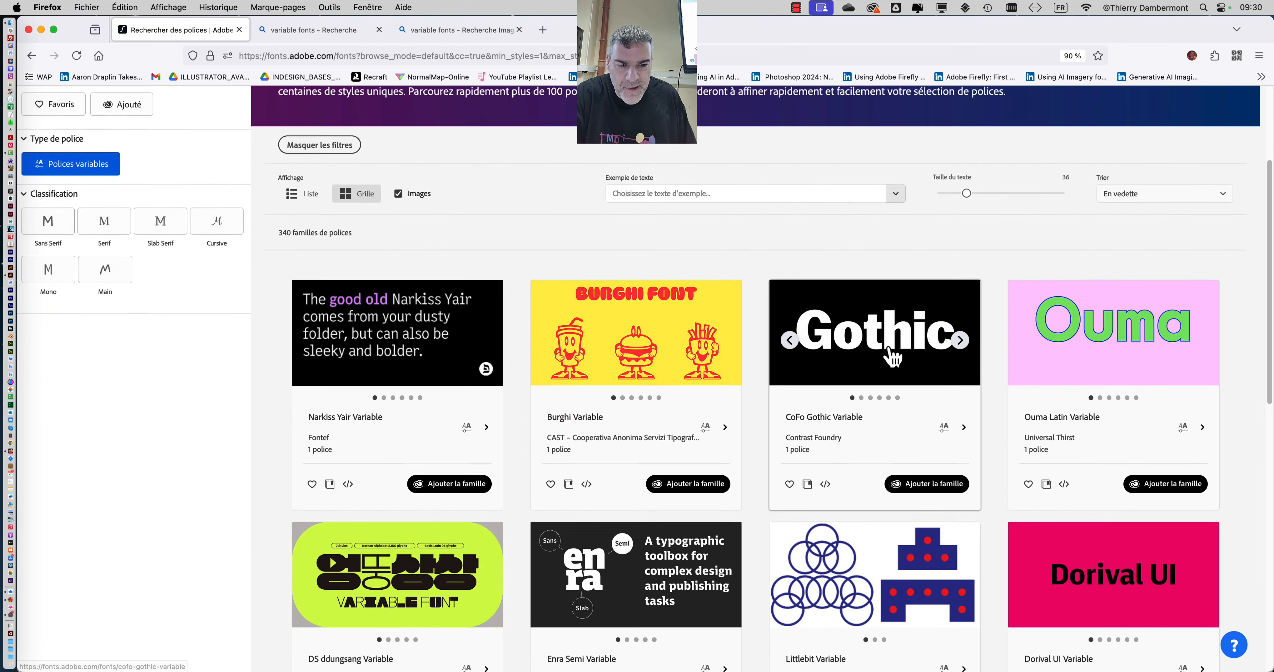
scroll(889, 354, down, 6)
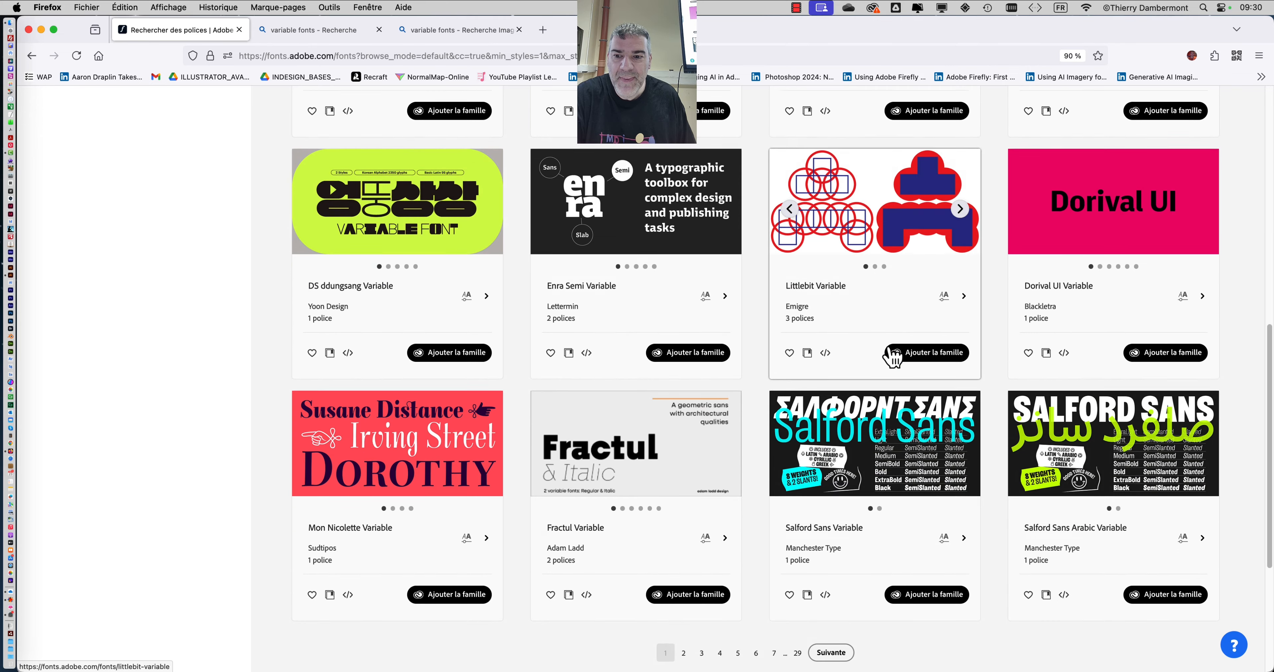
scroll(893, 357, down, 2)
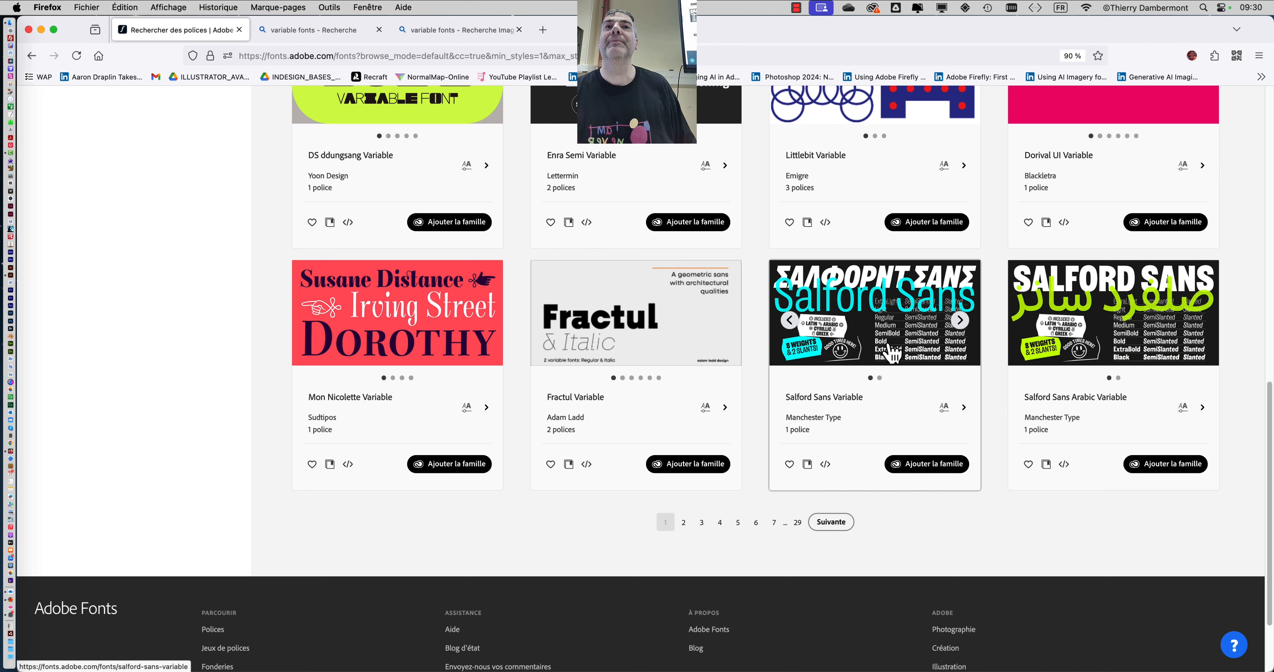
scroll(889, 346, down, 2)
scroll(890, 341, up, 4)
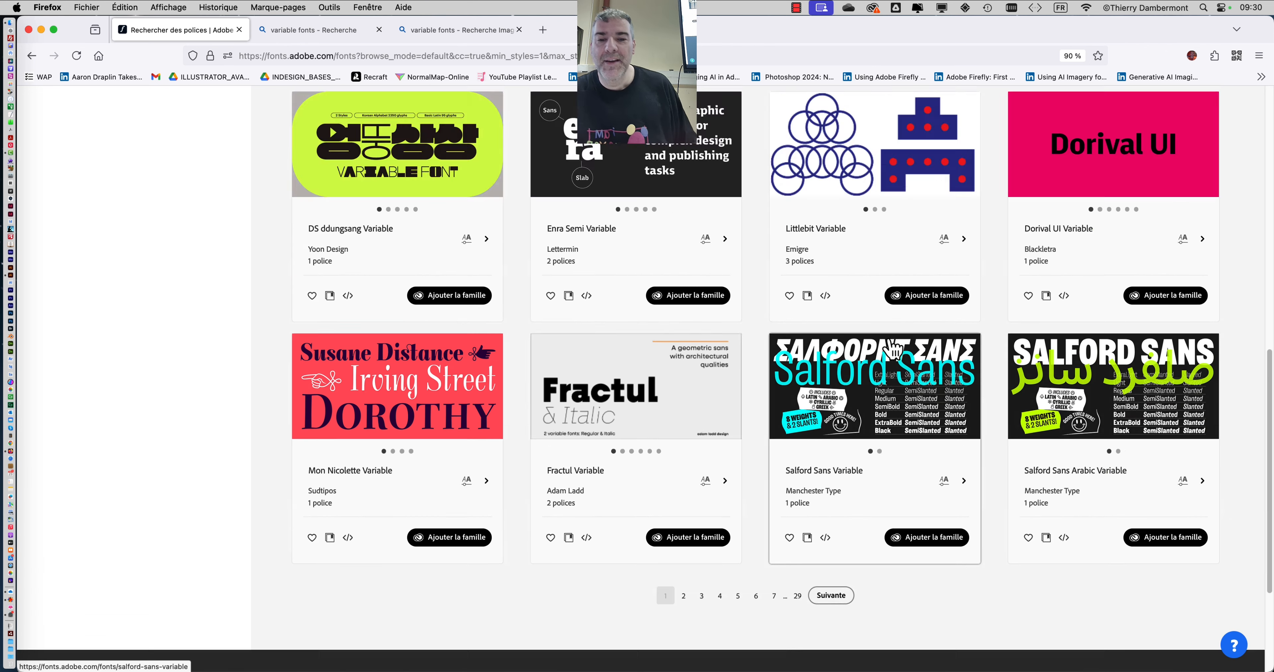
scroll(892, 348, up, 15)
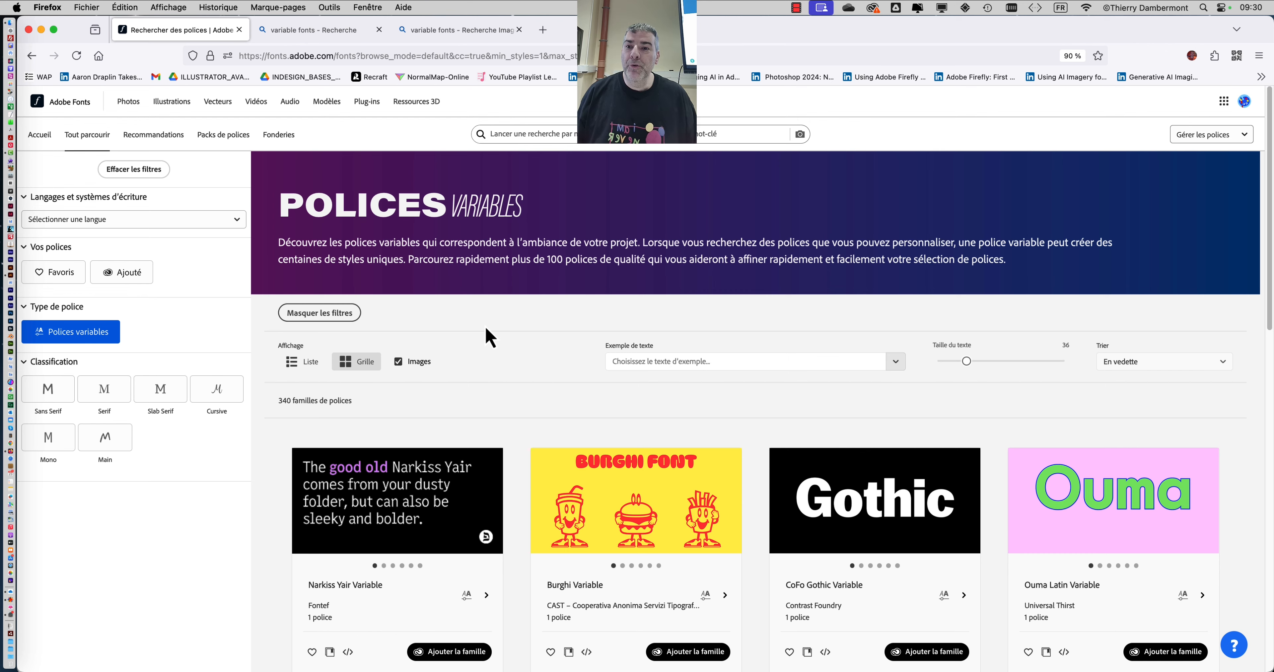
- Look through the Bing web and image results for variable fonts in the other browser pages
click(298, 31)
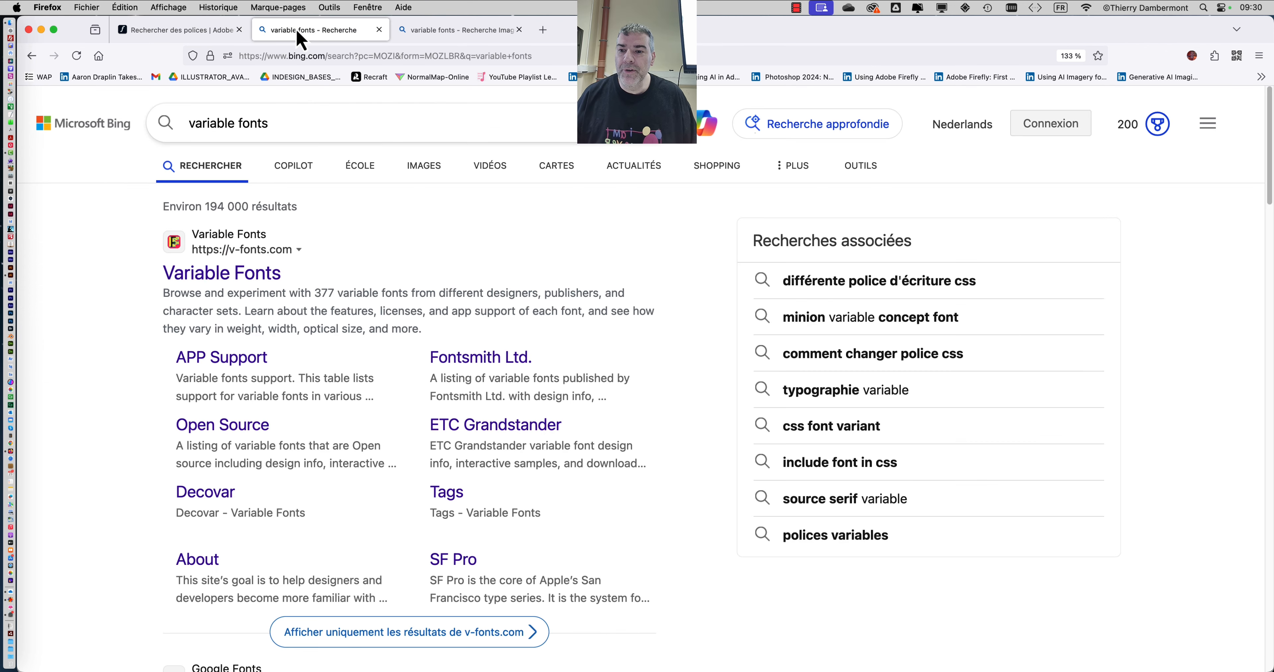
click(482, 36)
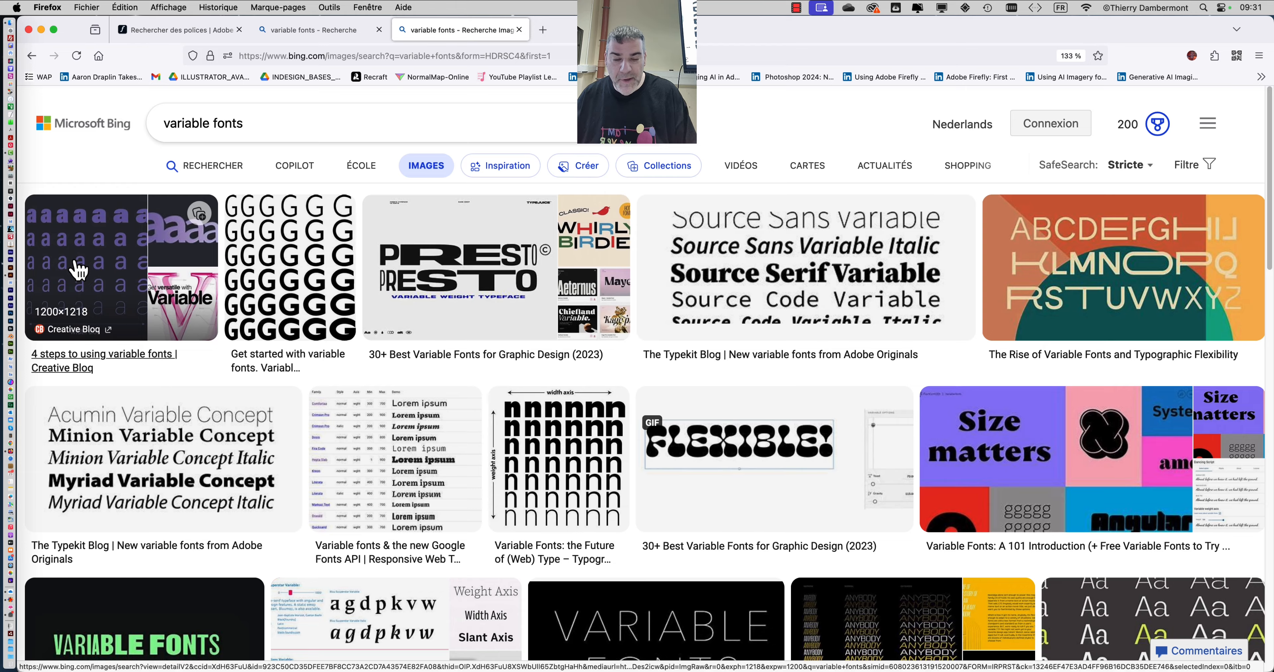
scroll(766, 307, down, 6)
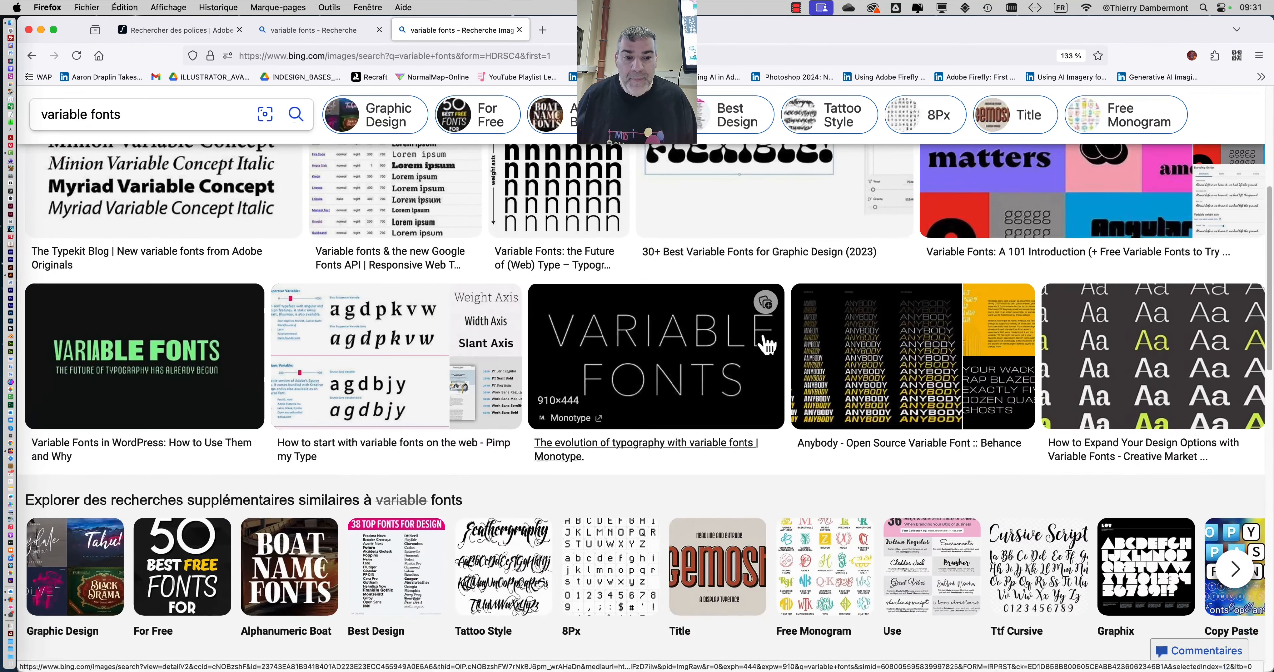
scroll(904, 378, down, 3)
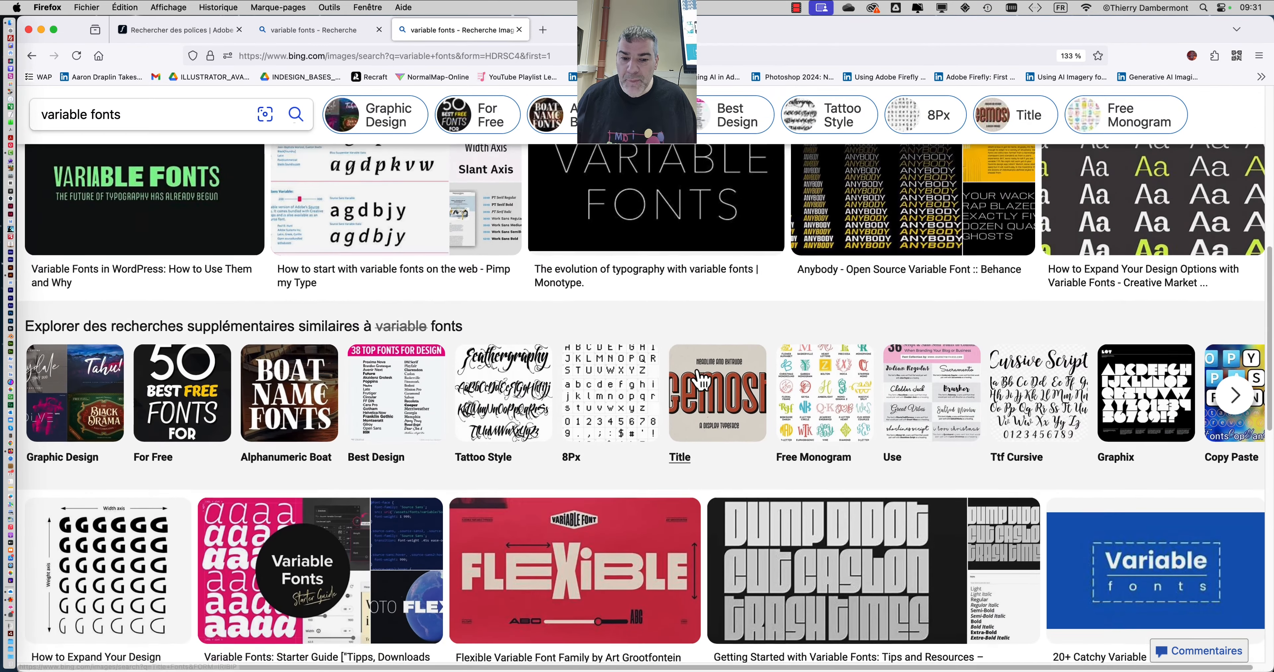
scroll(701, 379, down, 8)
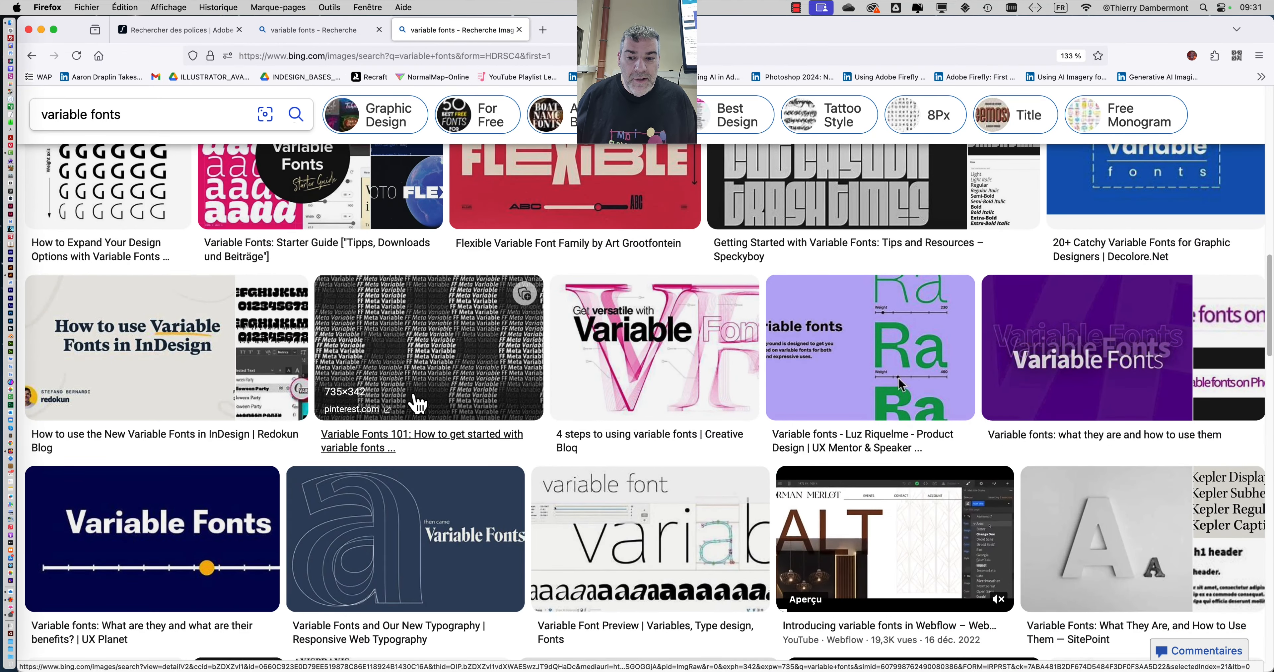
scroll(417, 402, up, 15)
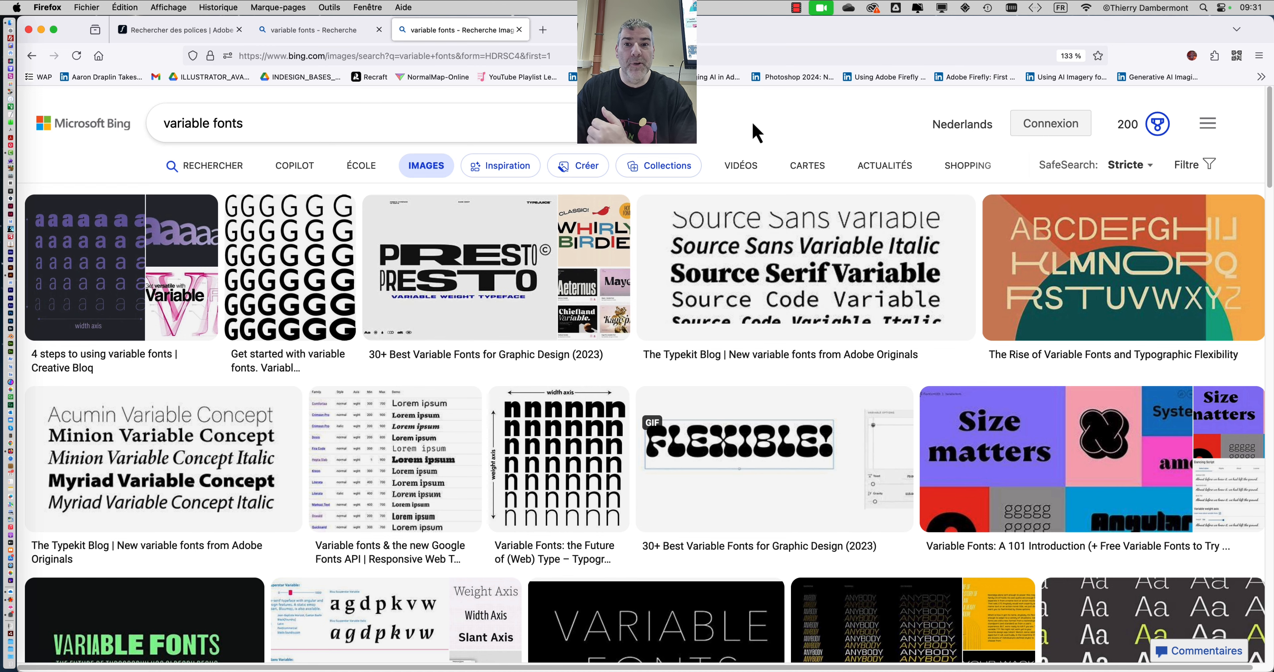
- Switch to Illustrator and move the Agora text slightly lower on the artboard
key(super+Tab)
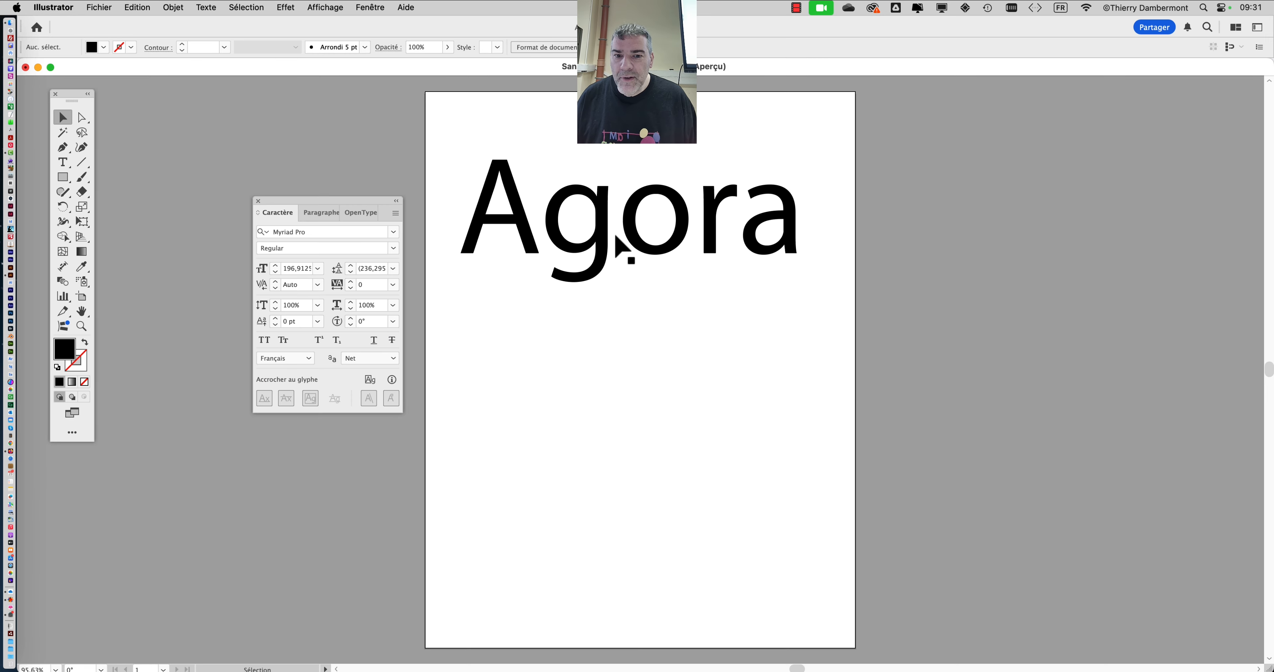
click(621, 250)
drag(655, 252, 660, 295)
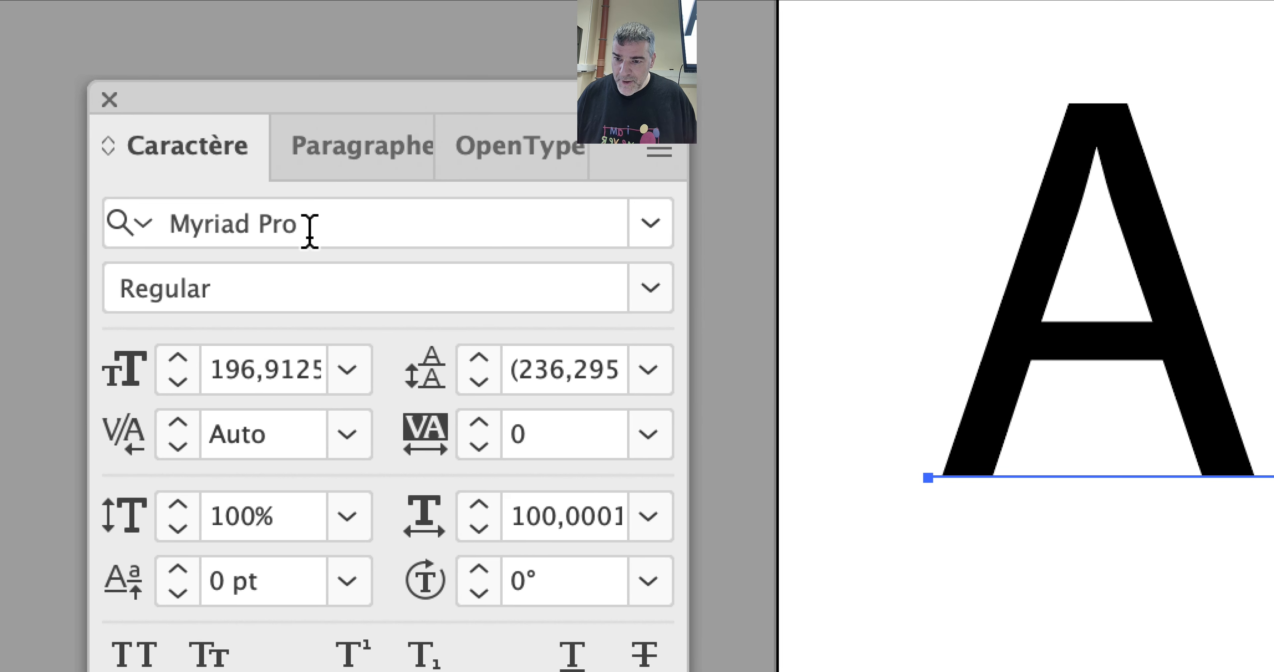
- Examine Myriad Pro's character set in an enlarged Glyphs panel beside the artboard, and close the panel
click(293, 213)
click(285, 214)
drag(306, 232, 260, 222)
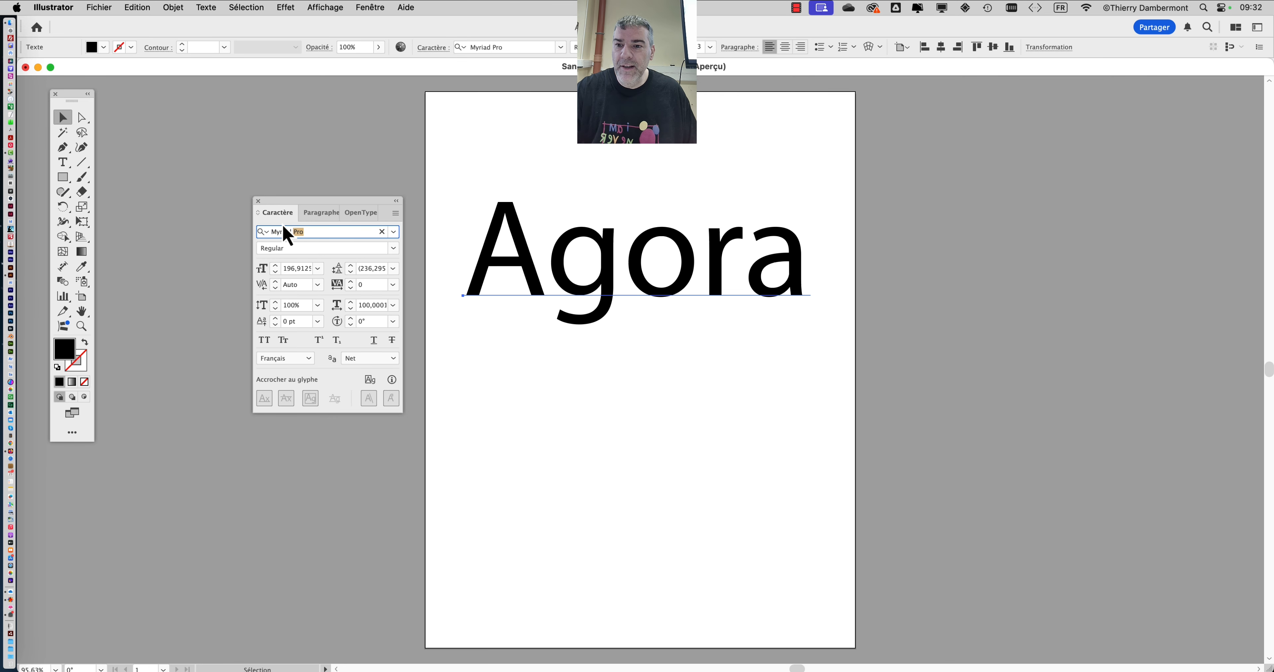
drag(287, 213, 150, 134)
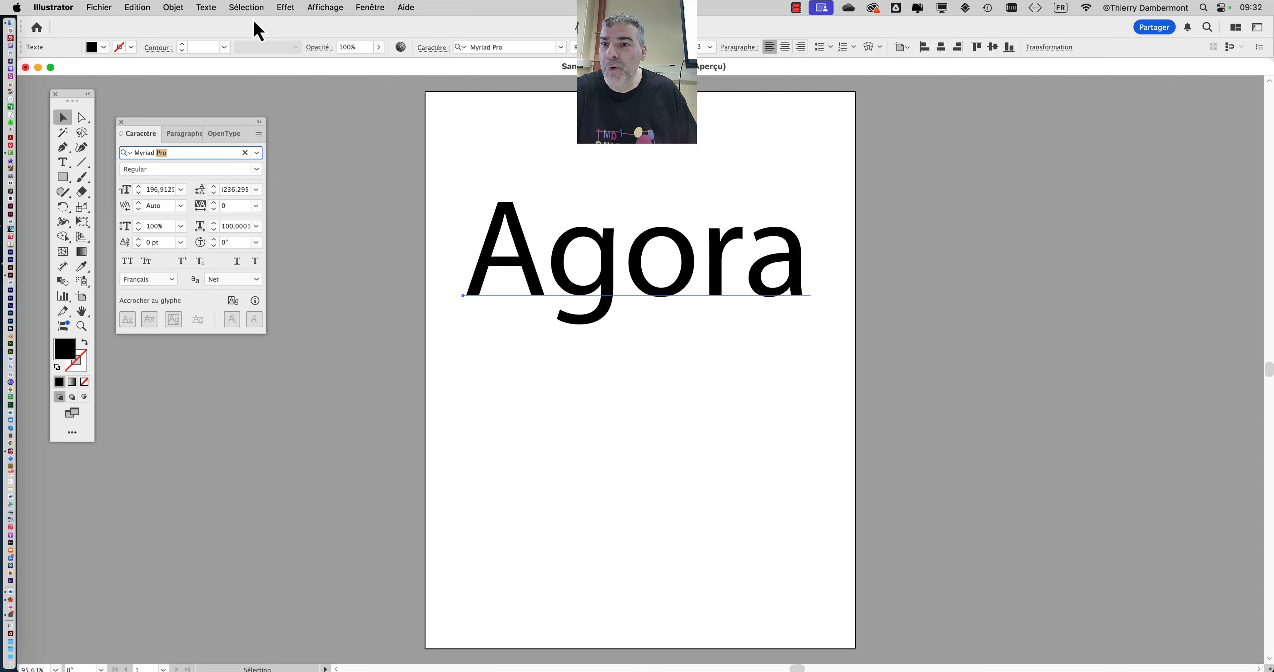
click(206, 8)
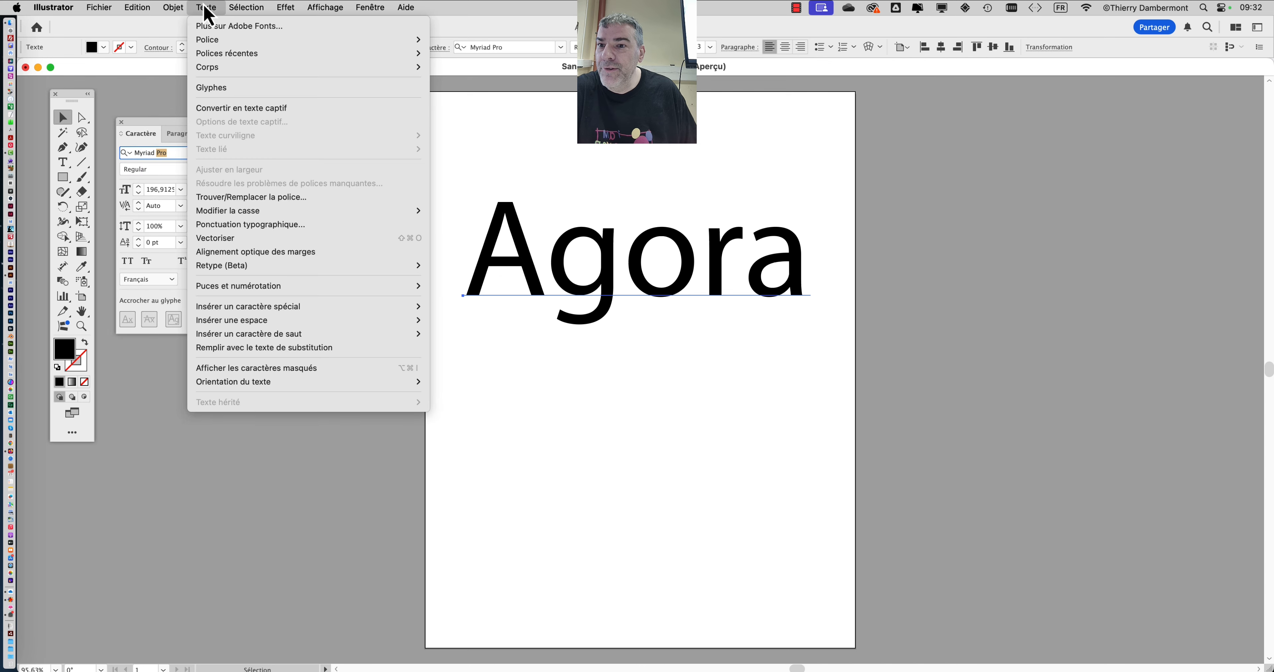
click(218, 93)
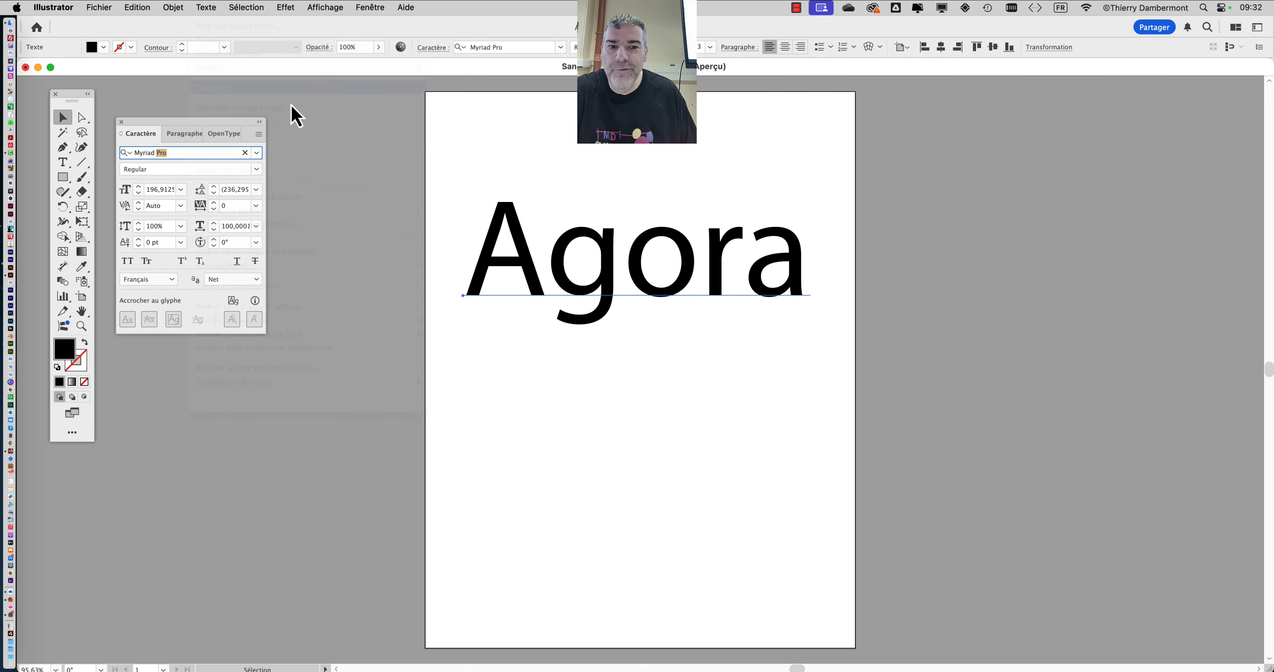
drag(277, 79, 1114, 114)
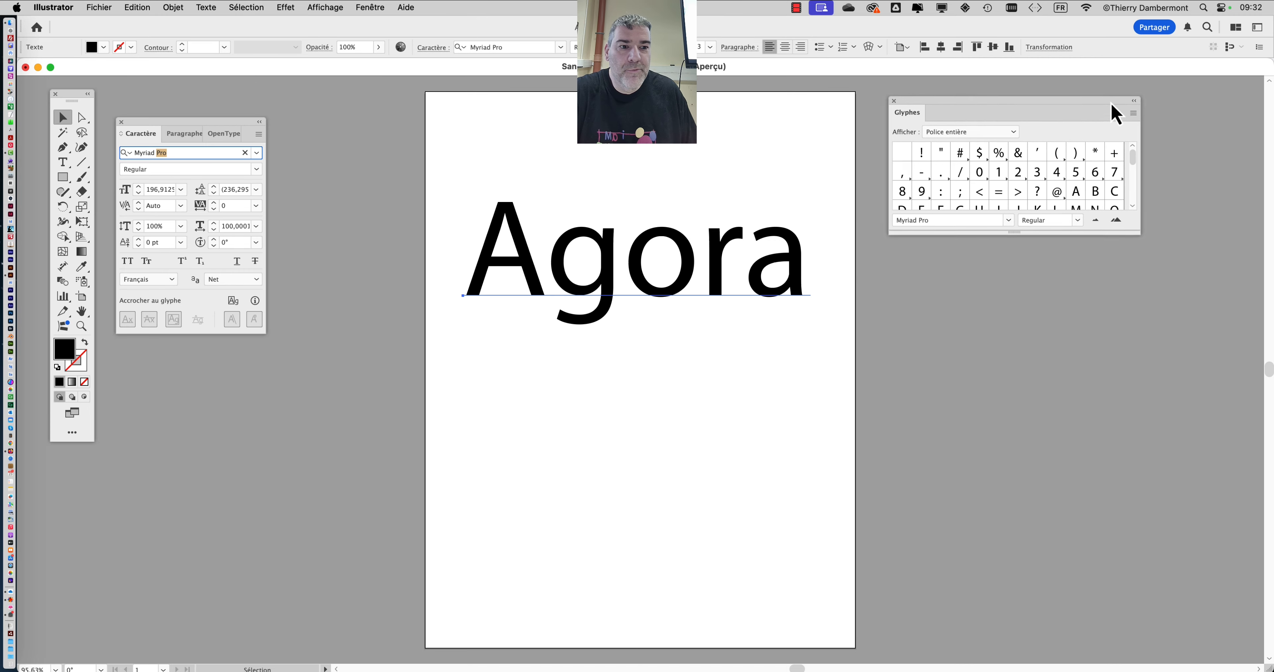
drag(1137, 232, 1166, 656)
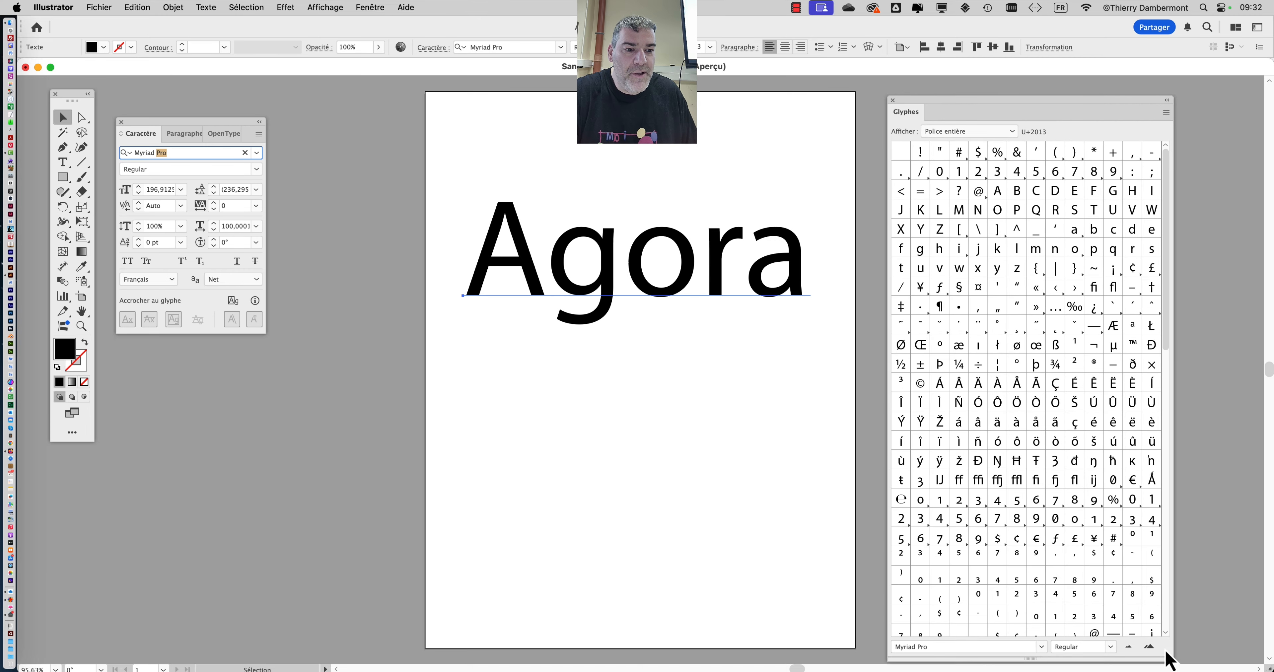
scroll(1062, 477, down, 5)
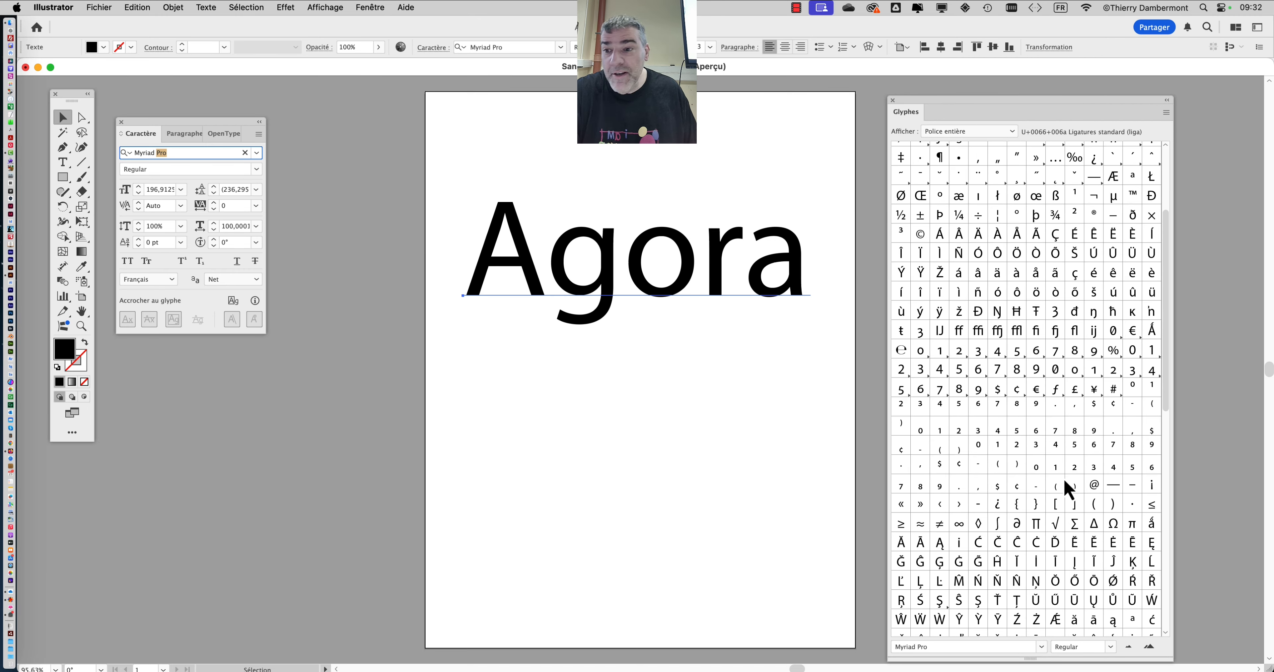
scroll(1063, 477, down, 4)
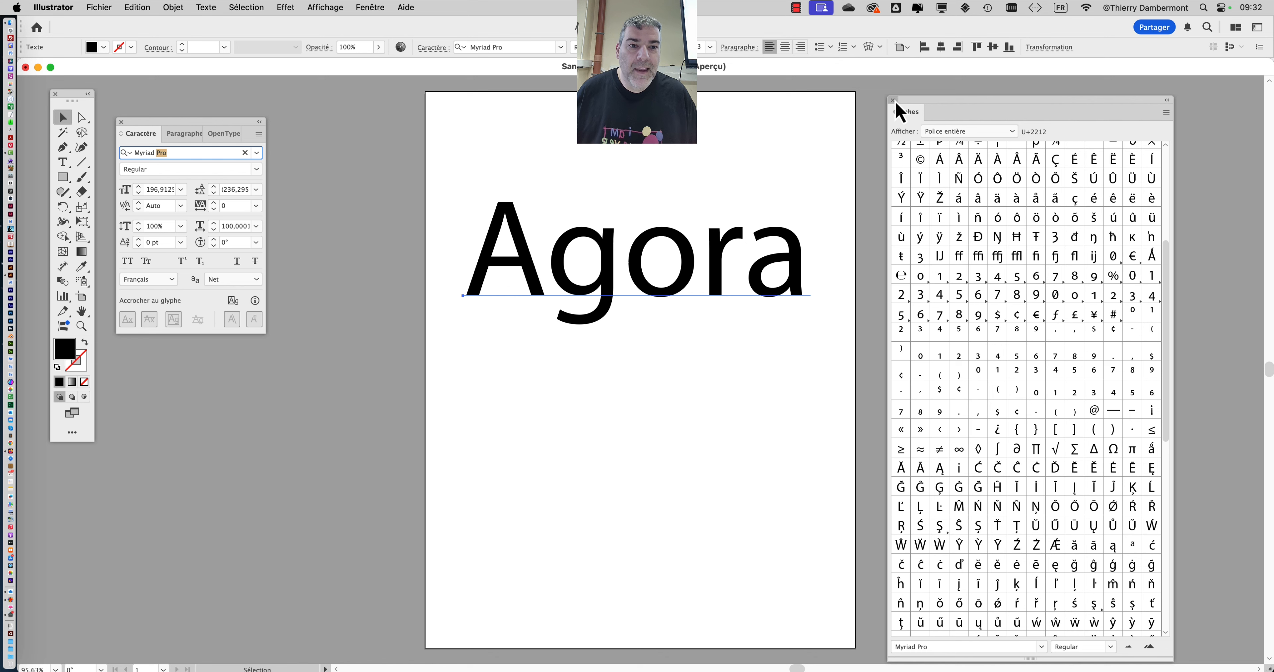
click(893, 101)
- Apply the Minion Variable Concept font to the Agora text and place the Character panel on the other side of the artboard
drag(190, 122, 344, 120)
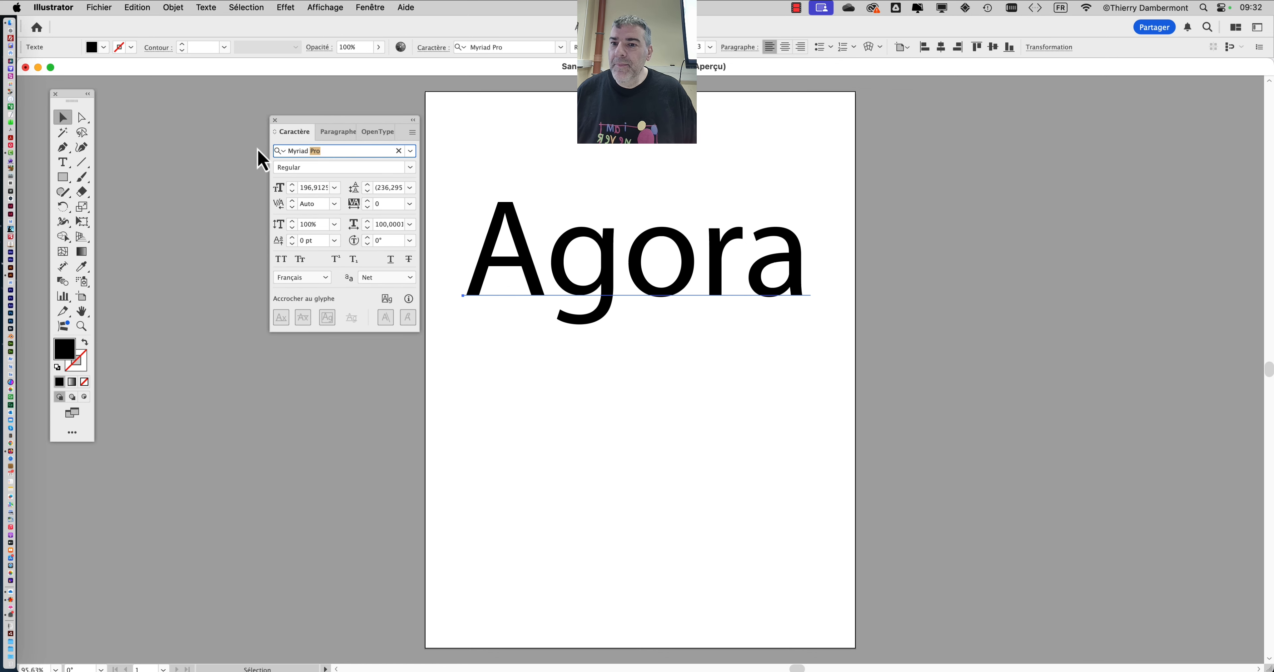
click(411, 152)
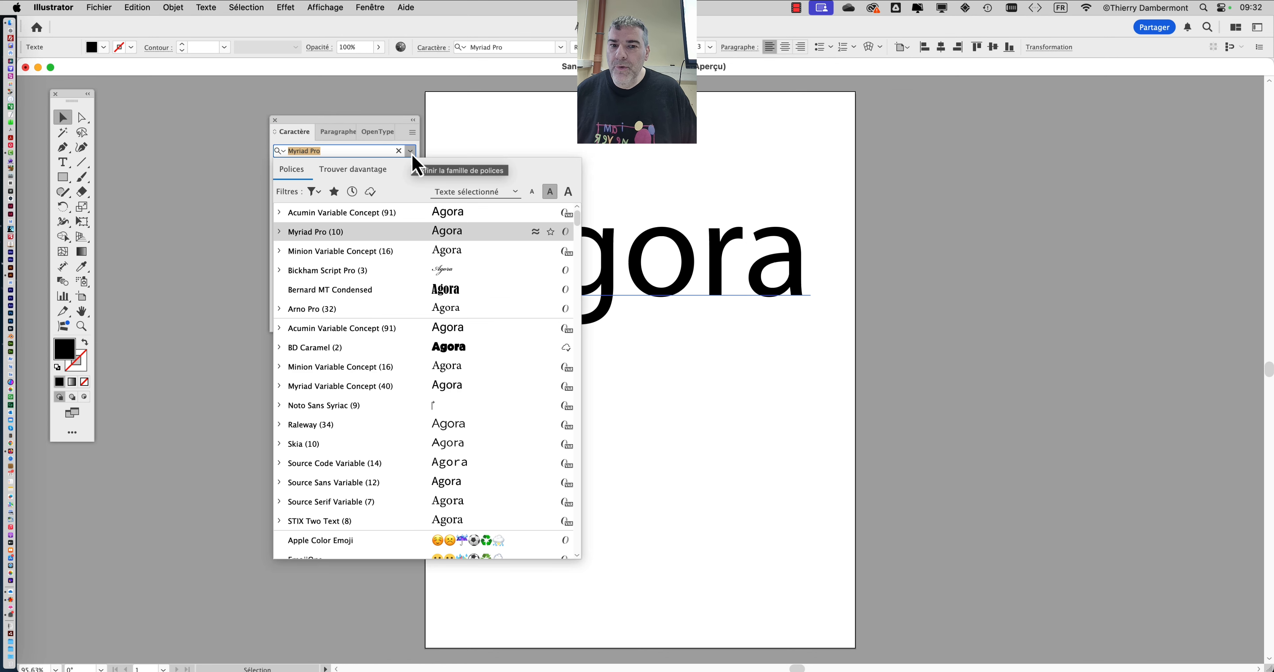
click(407, 372)
drag(387, 129, 1014, 151)
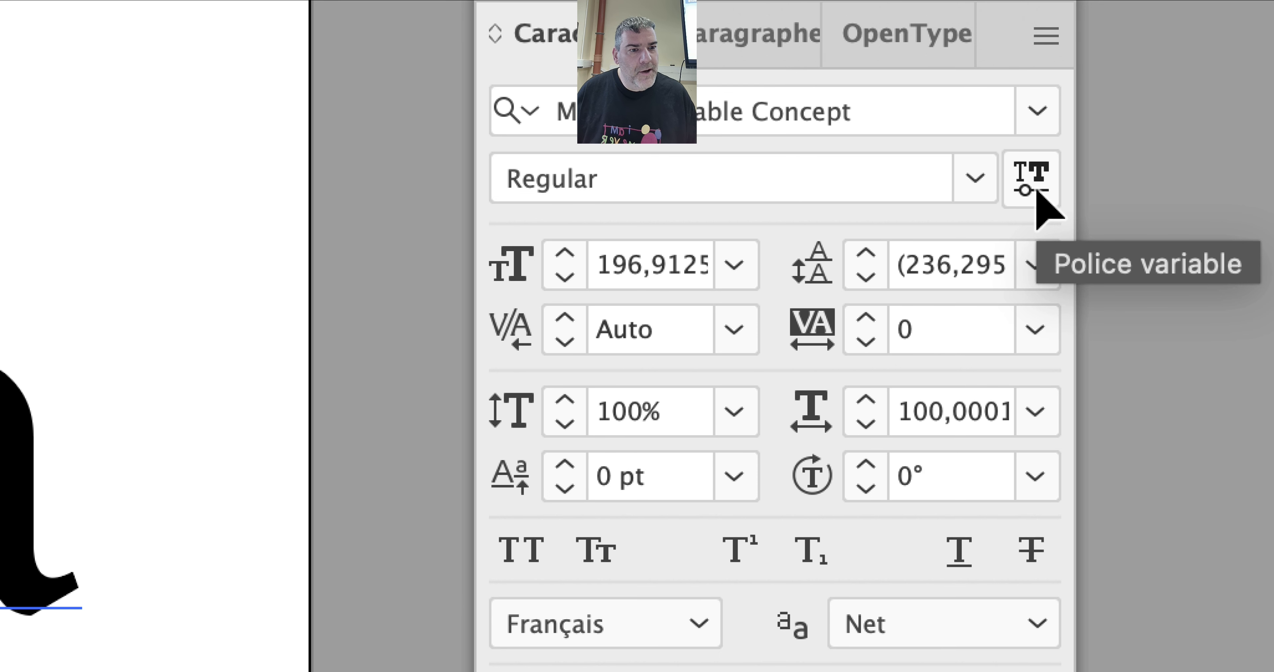
- Set the Minion Variable Concept axes of the Agora text to weight 592 and optical size 31
click(1040, 204)
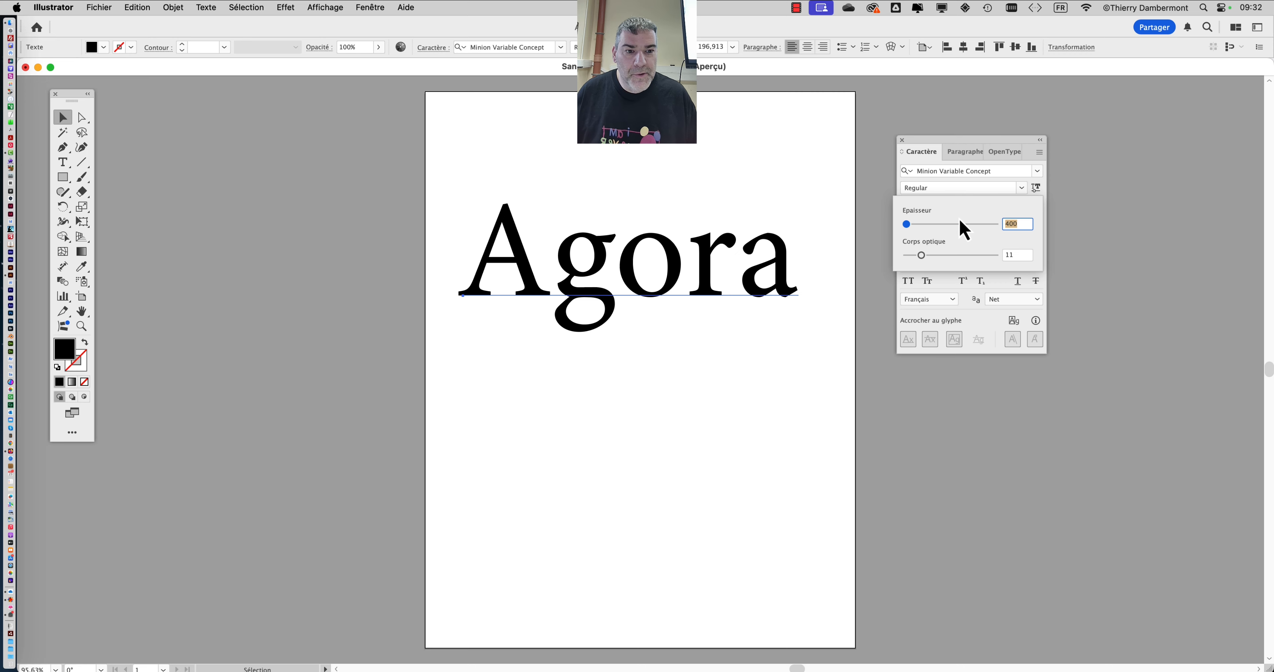
drag(641, 325, 816, 340)
drag(981, 229, 980, 258)
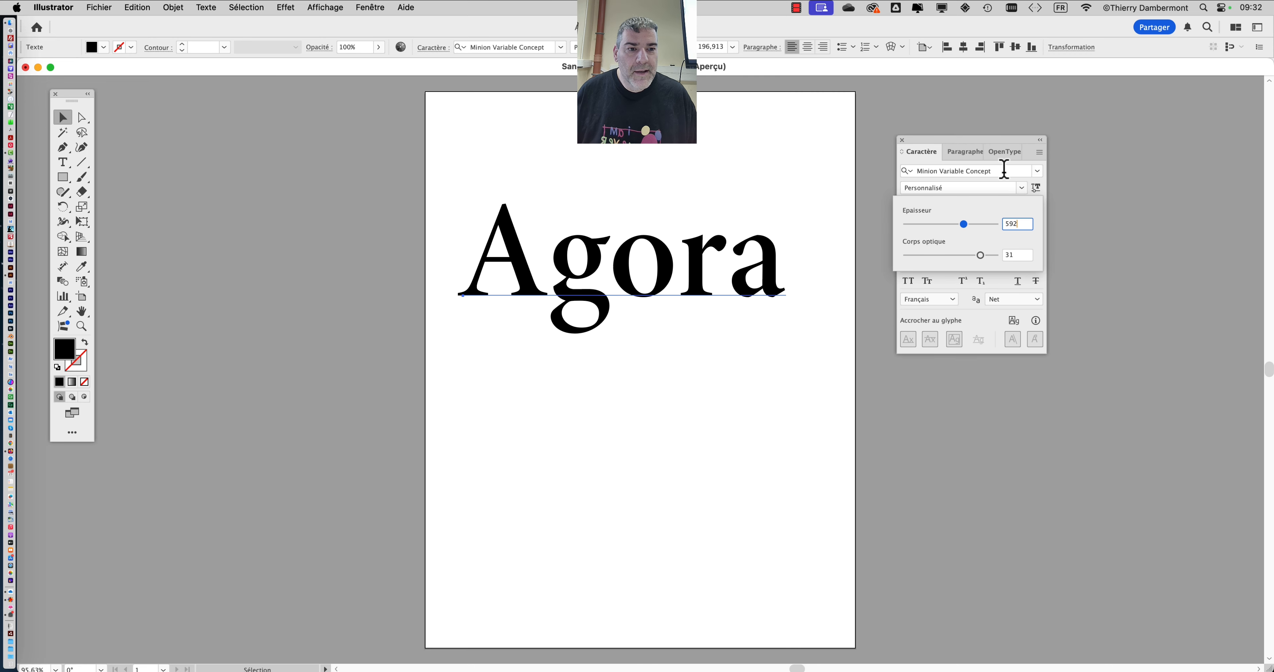
click(990, 141)
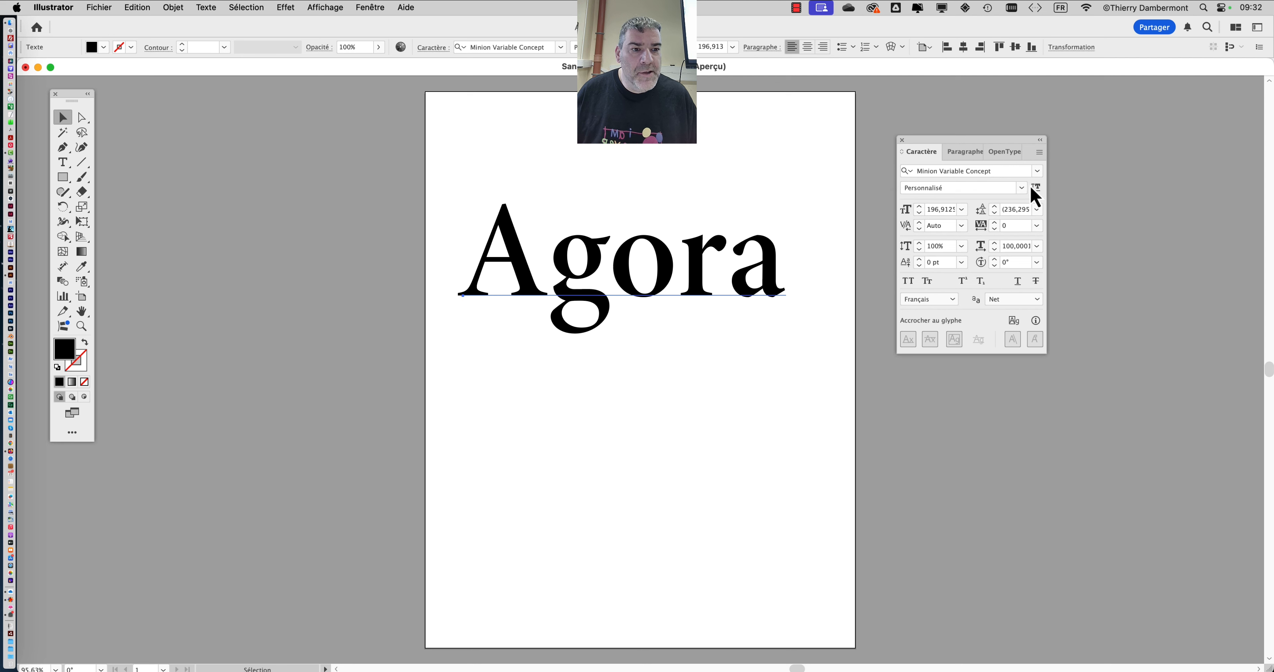
- Change the Agora text to Acumin Variable Concept with weight 764, width 82 and slant 3.6
click(1037, 171)
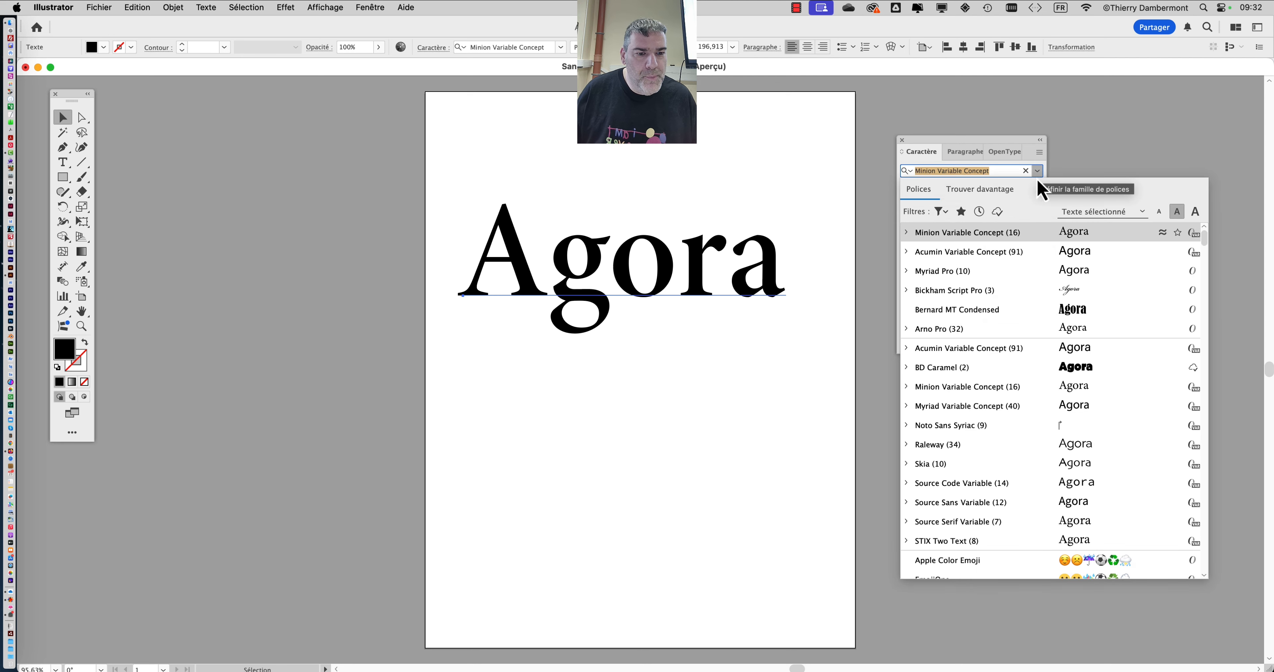
click(1012, 348)
click(1035, 188)
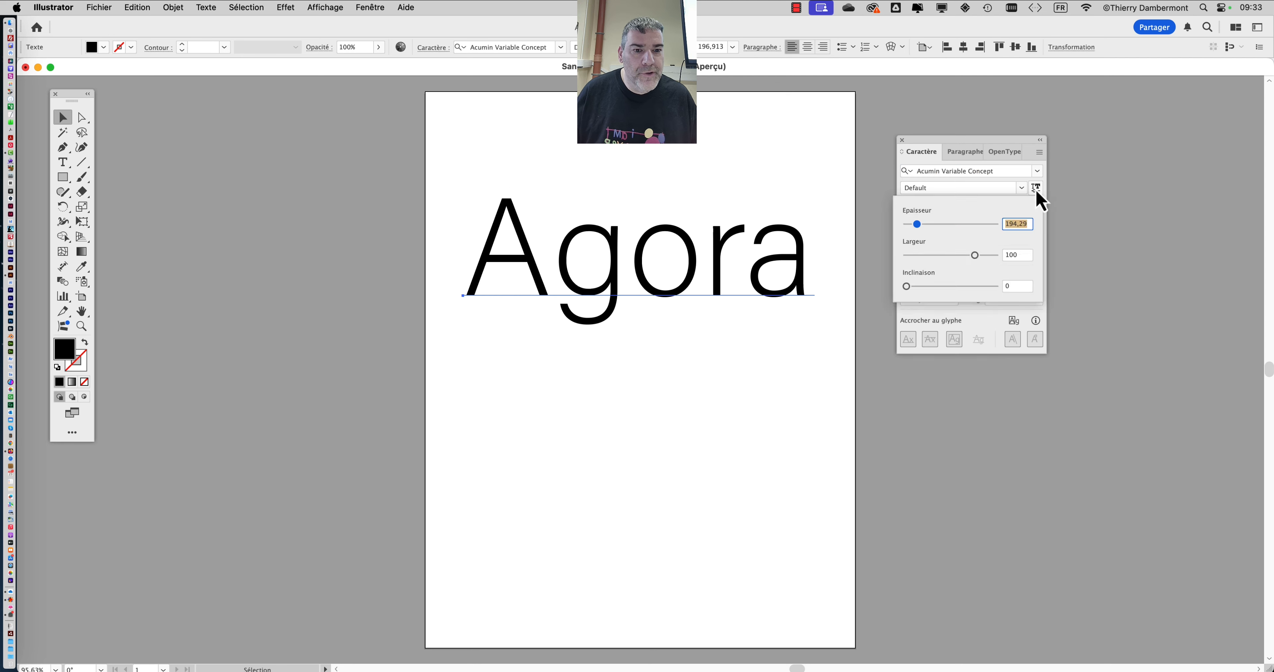
text(764)
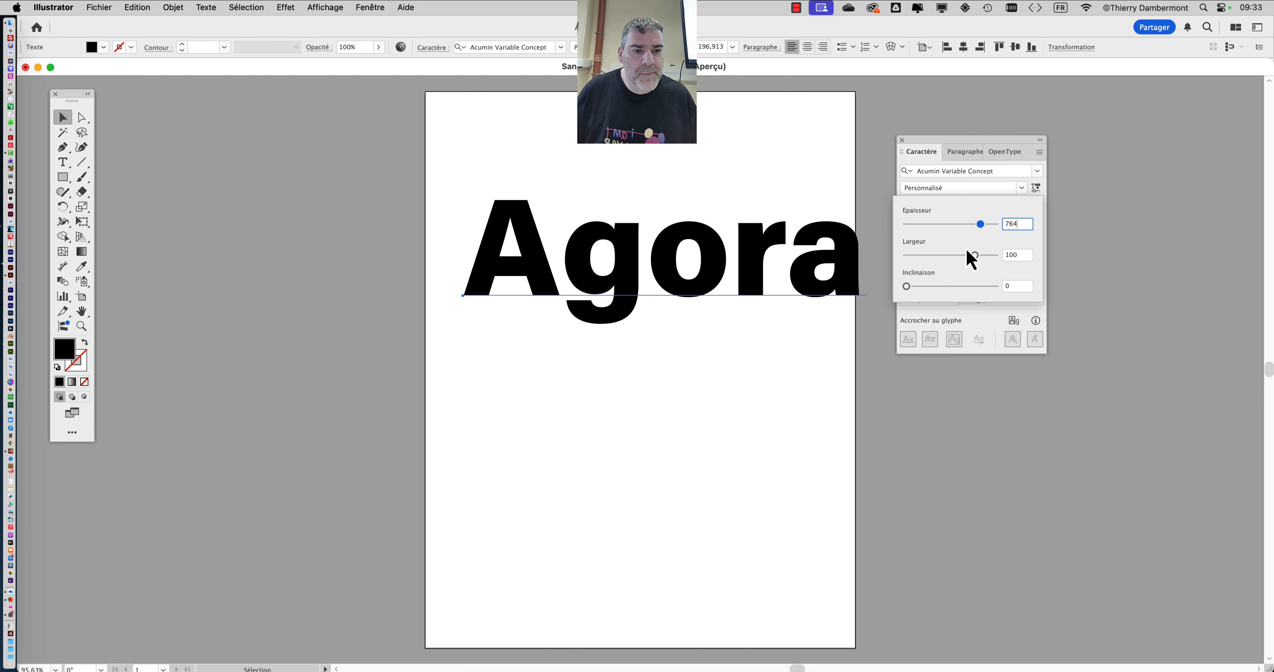
drag(966, 250, 933, 287)
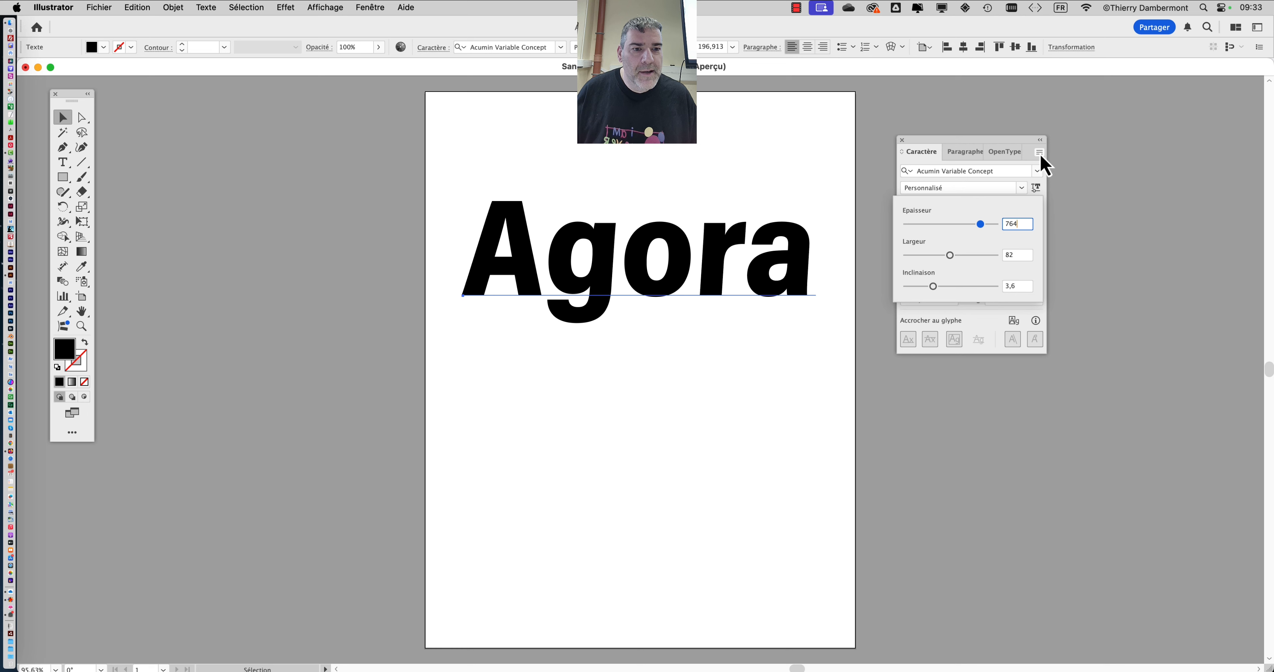
- Preview other variable font families on the Agora text in the font list and leave the list without choosing one
click(1037, 170)
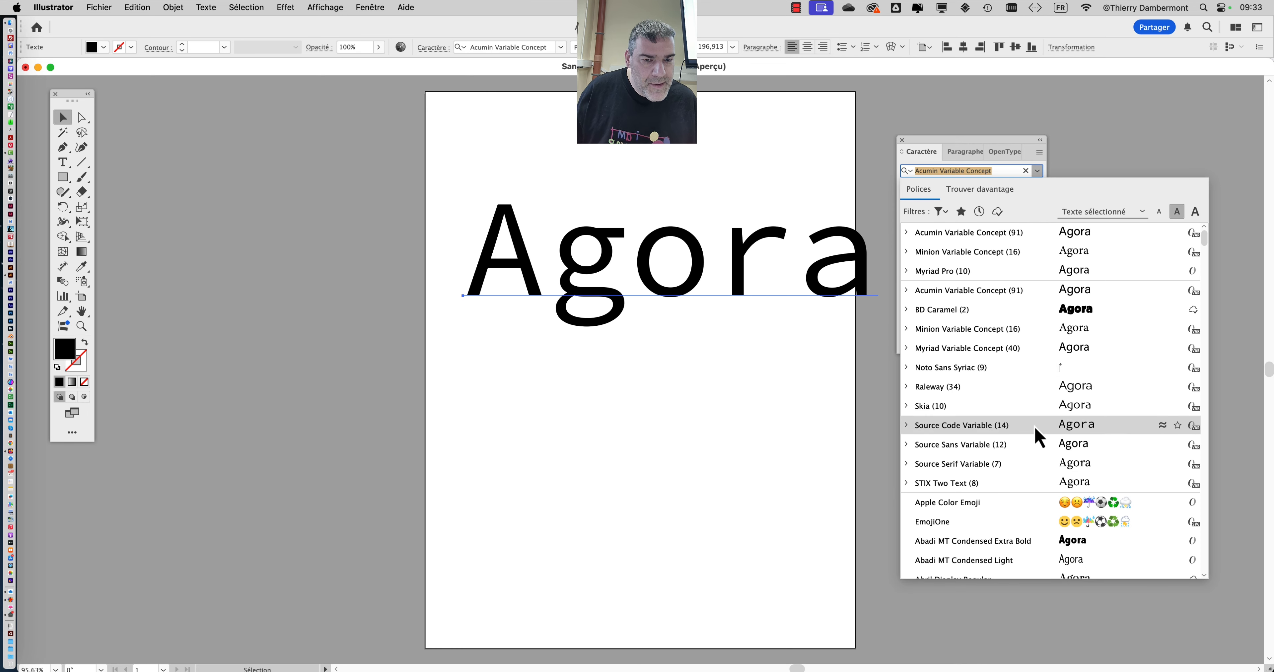
scroll(1038, 437, down, 1)
scroll(1038, 437, down, 6)
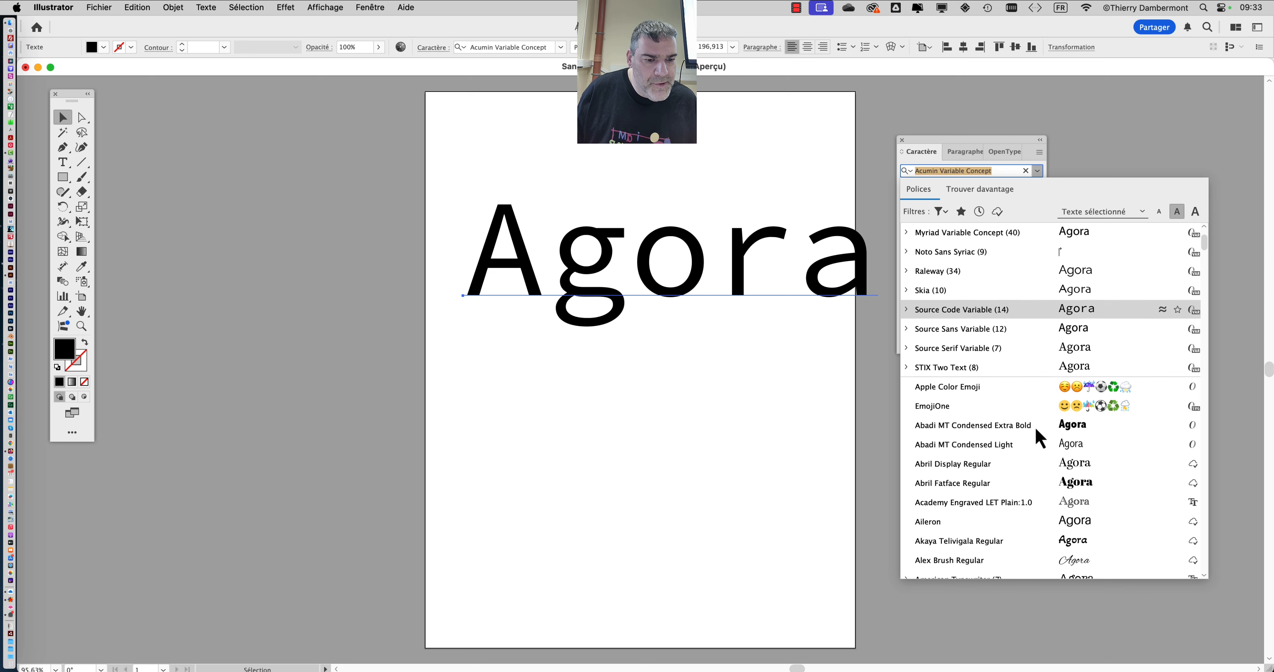
click(963, 142)
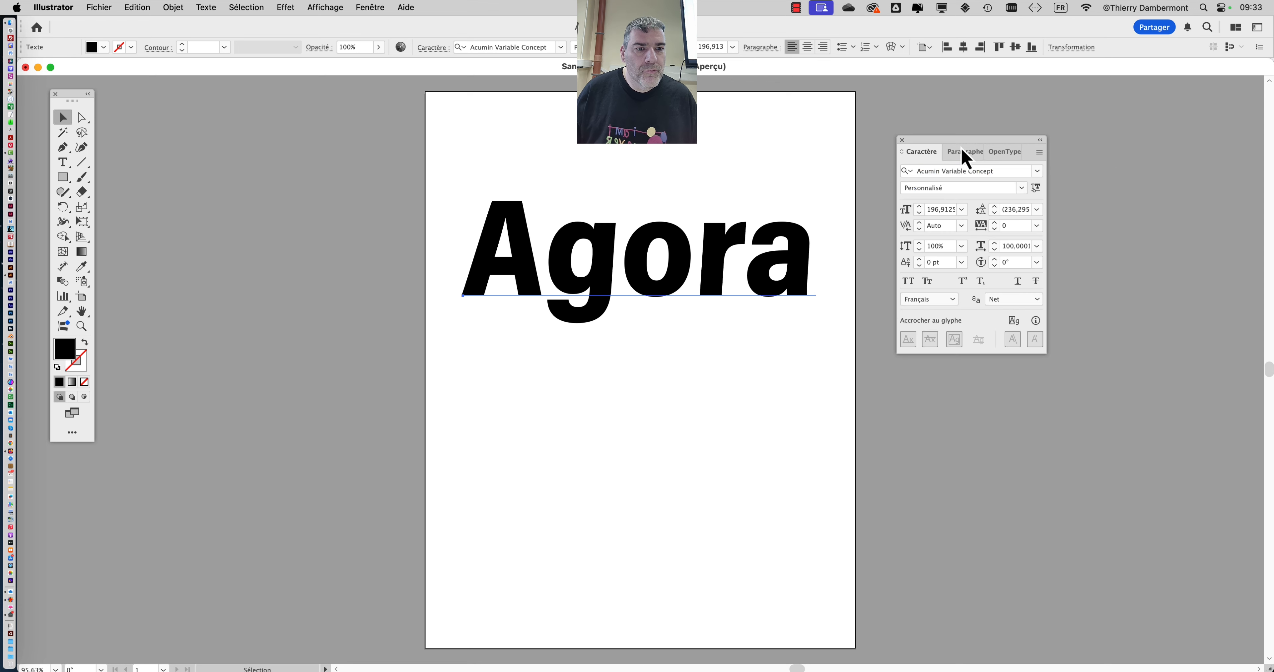
click(993, 170)
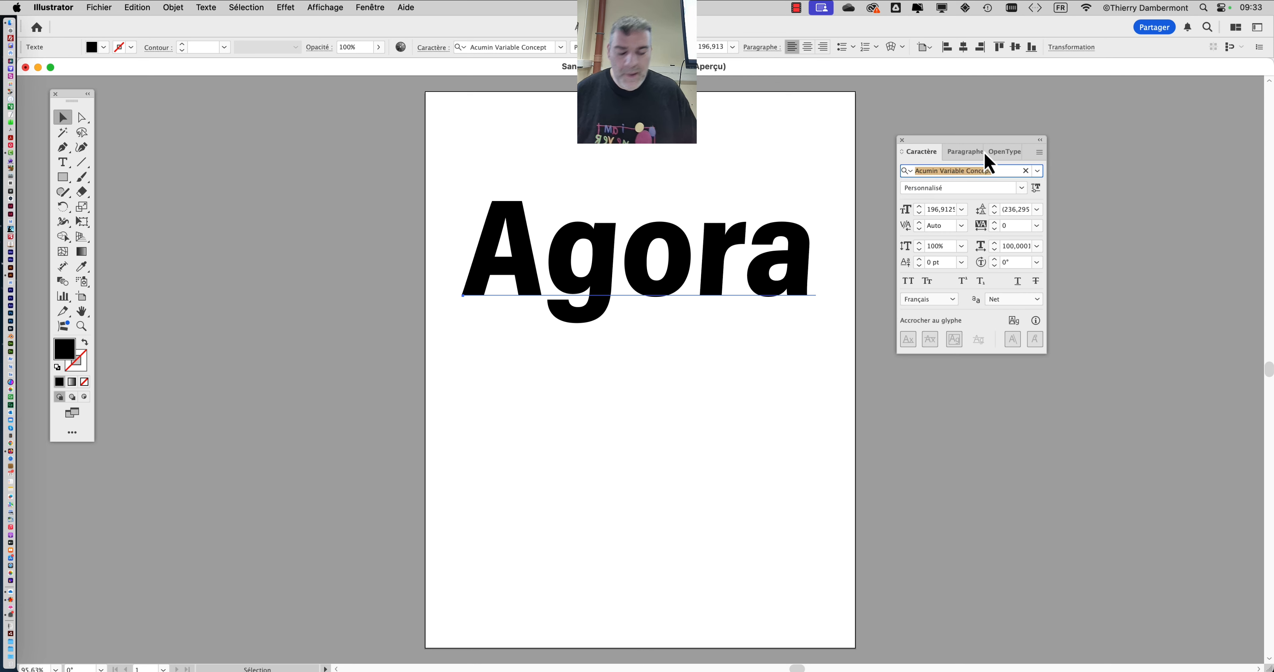
- Search the fonts for "variable" and apply Acumin Variable Concept SemiCondensed UltraBlack to the Agora text
text(variable)
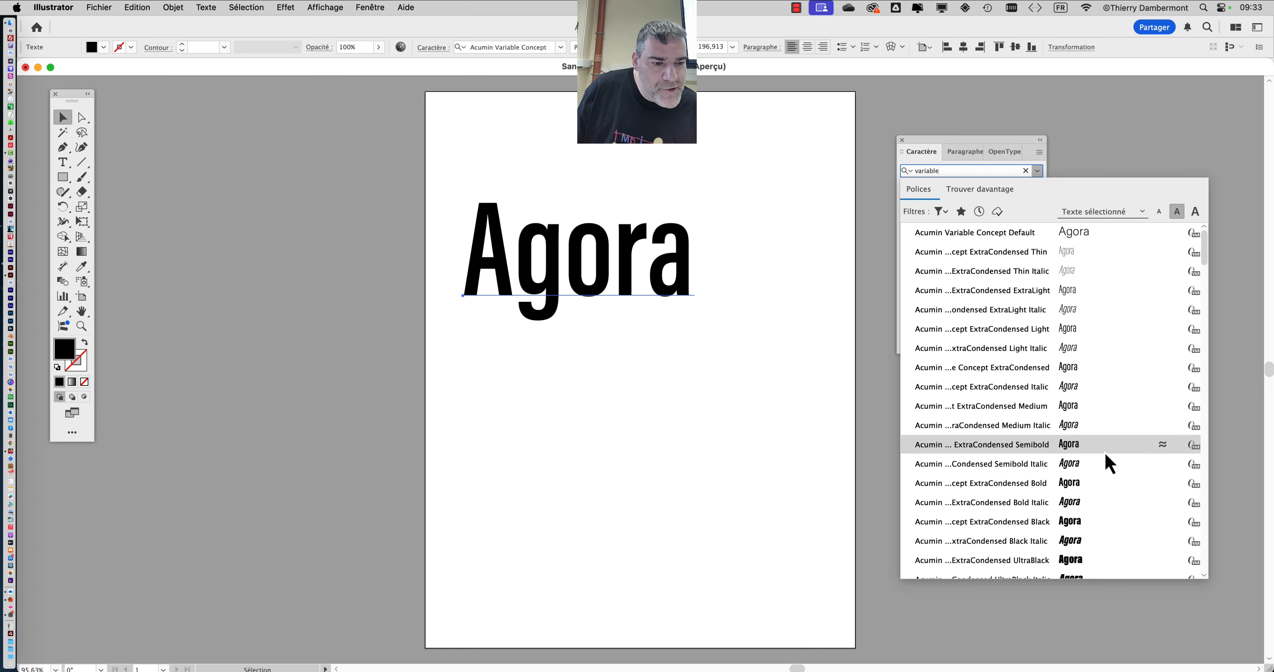
scroll(1076, 451, down, 1)
scroll(1077, 459, down, 10)
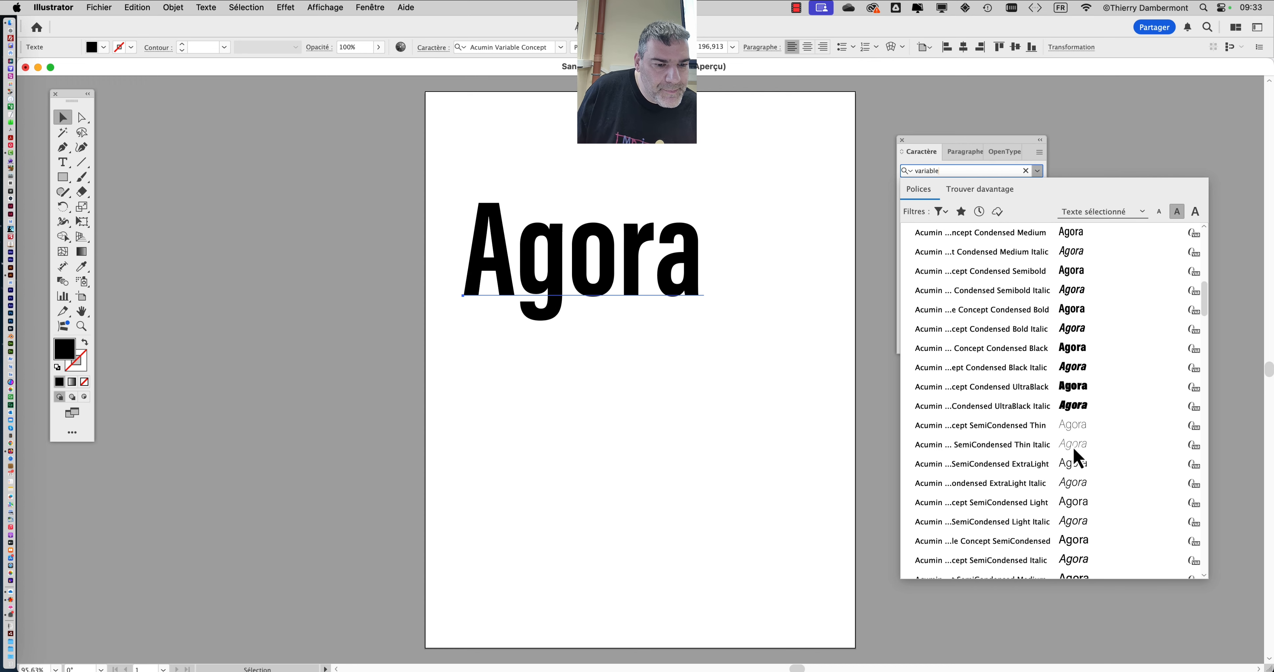
scroll(1074, 455, down, 4)
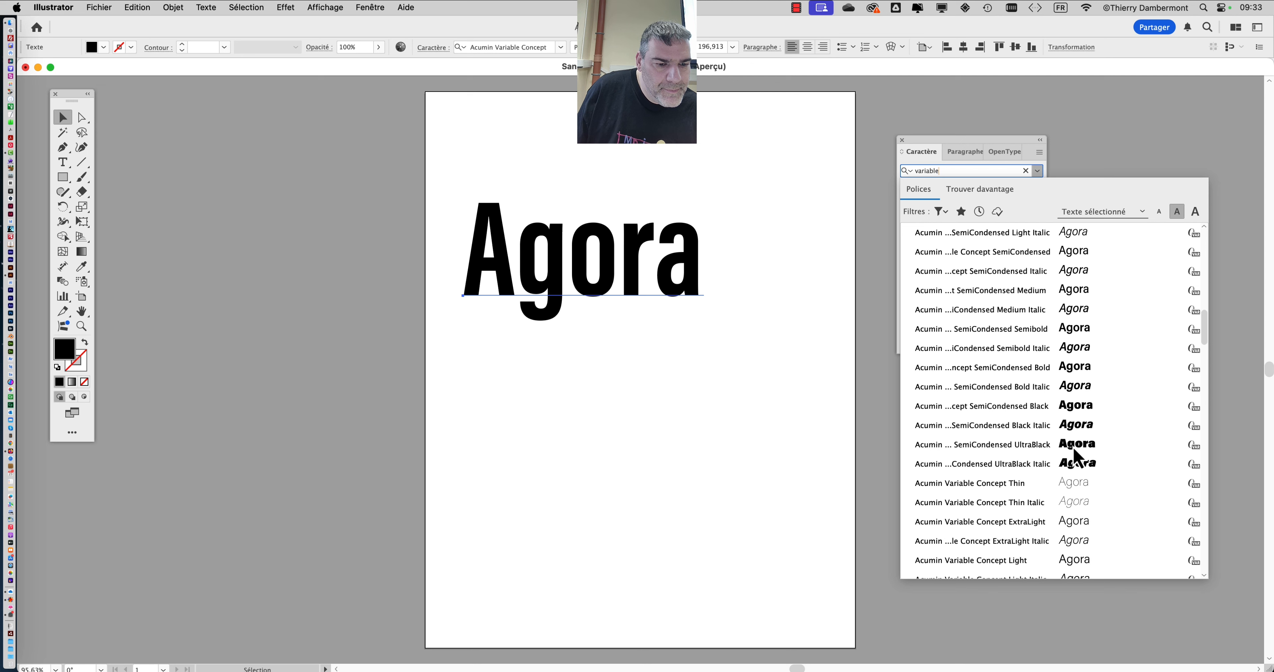
click(1065, 414)
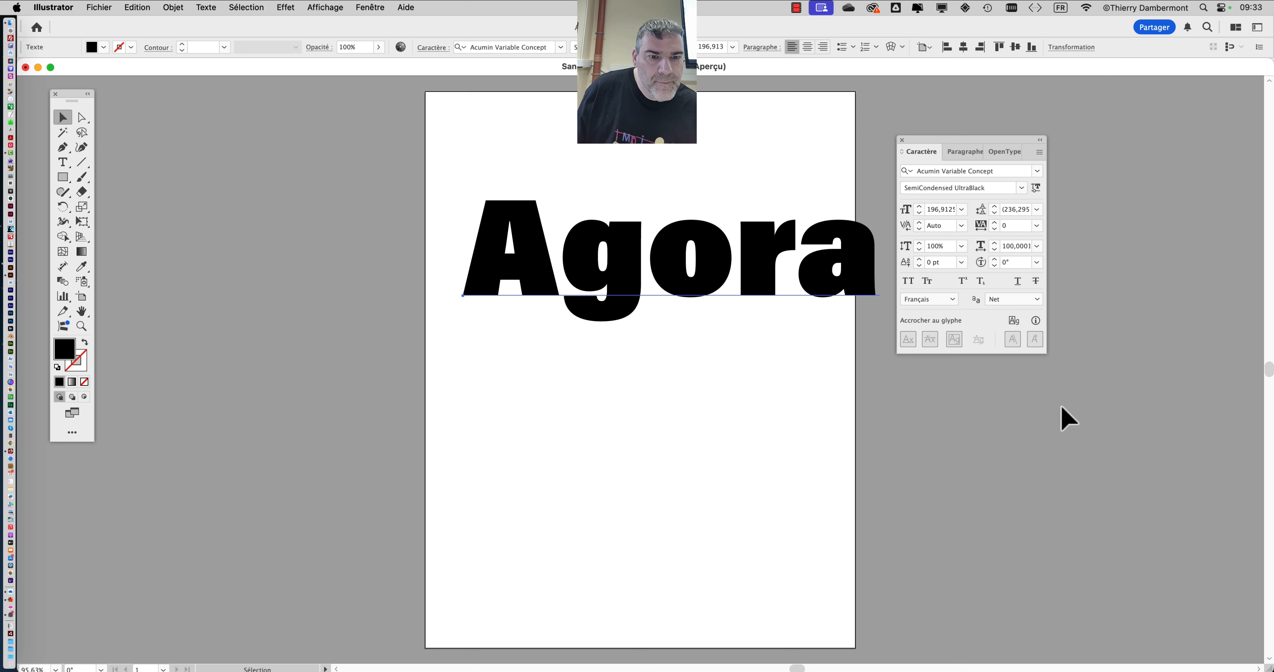
click(1036, 191)
click(1036, 191)
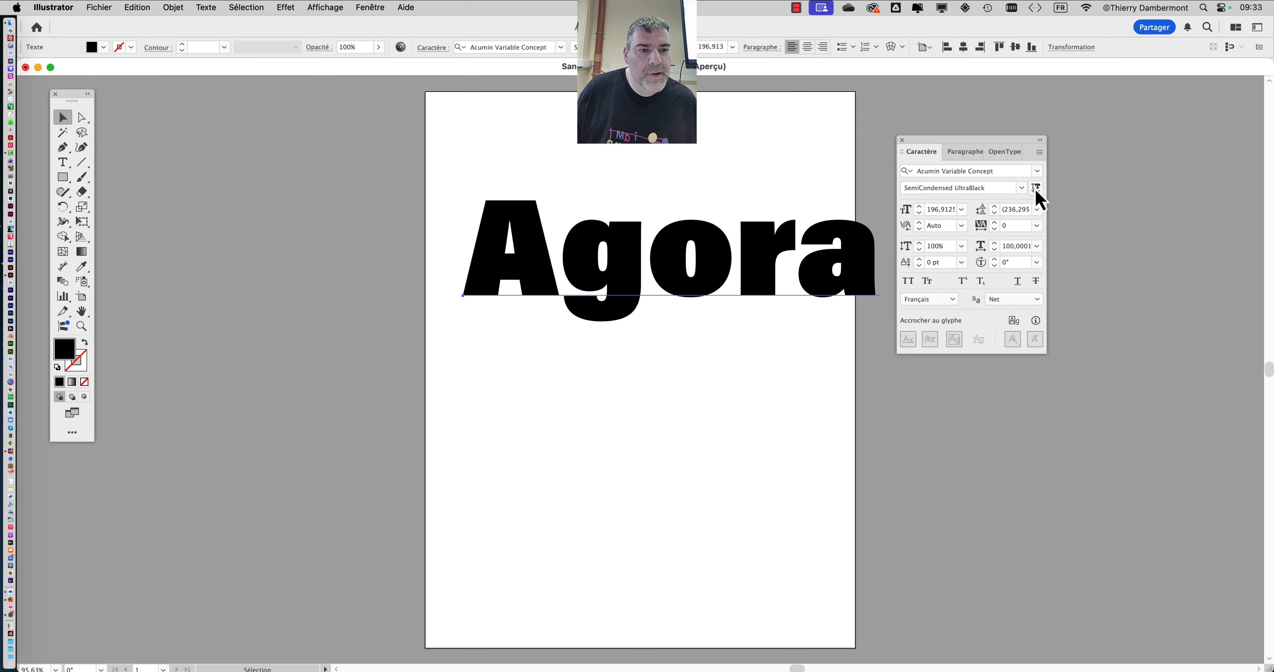
- Search the fonts for "variable" again and apply Myriad Variable Concept Bold SemiExtended Italic to the Agora text
click(1014, 171)
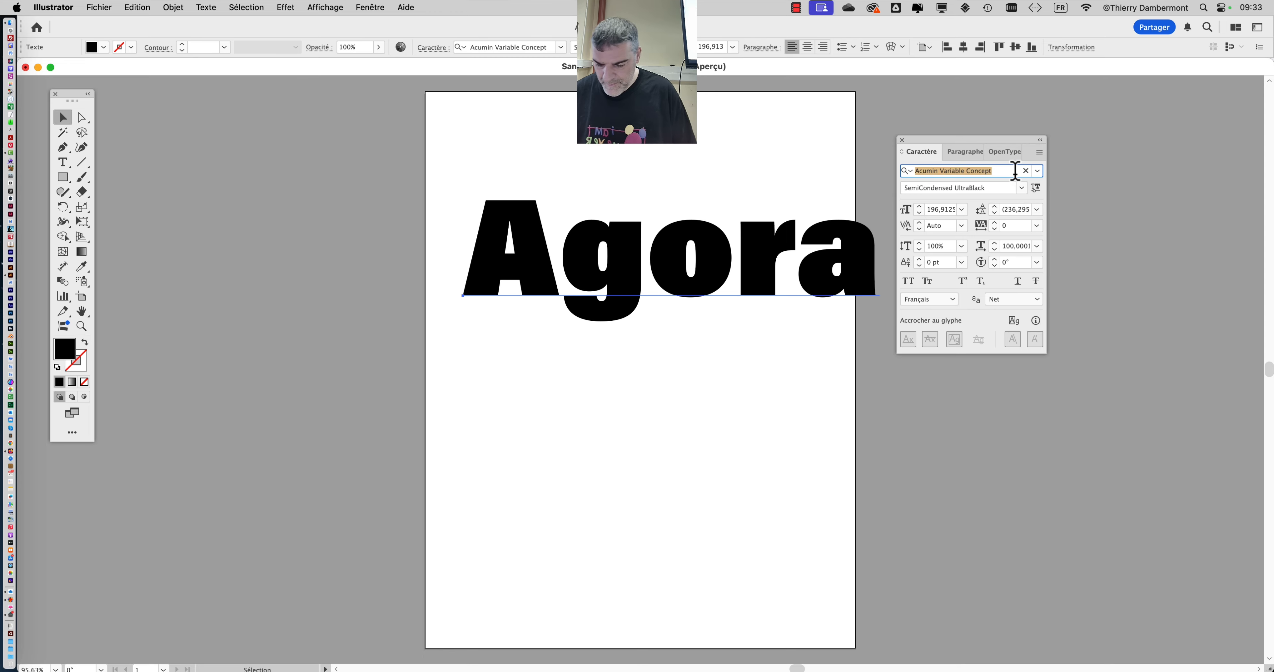
text(variable)
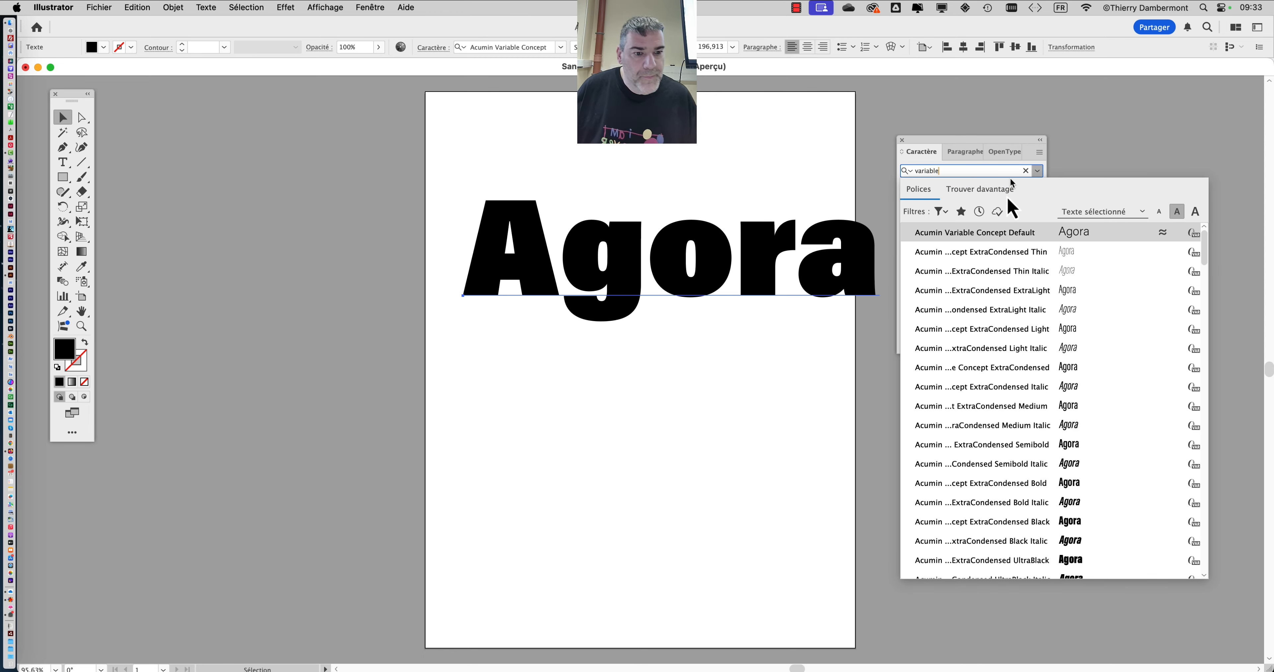
scroll(1030, 420, down, 10)
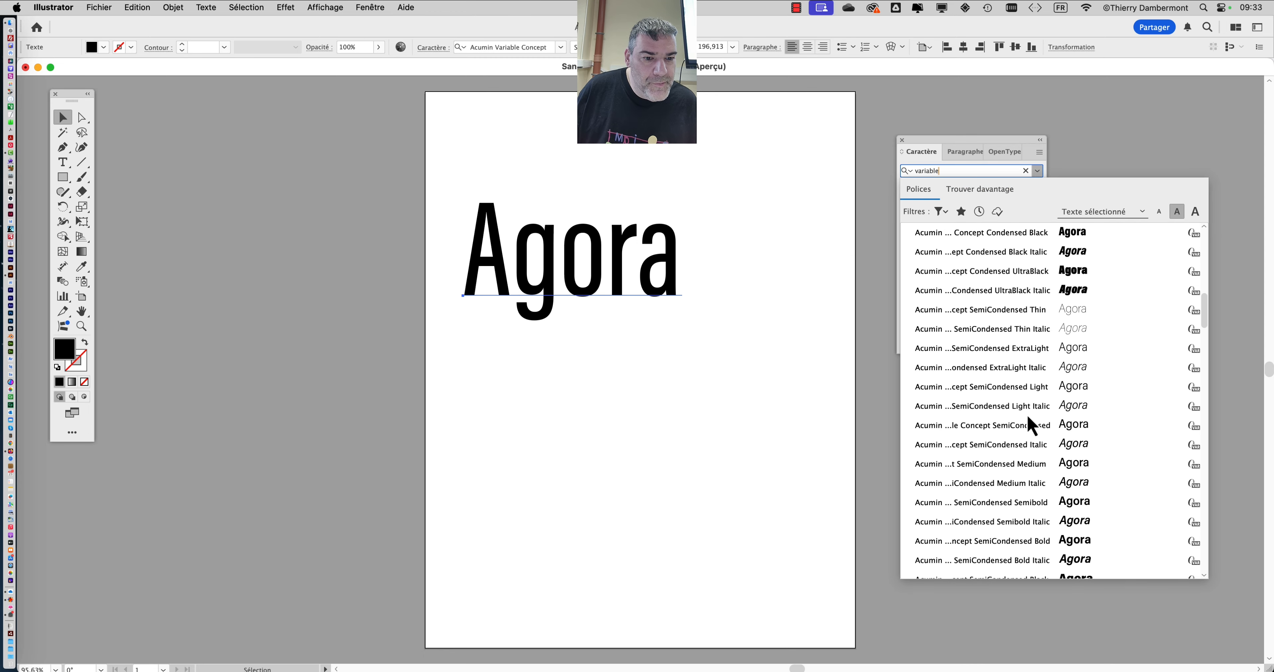
scroll(1028, 419, down, 15)
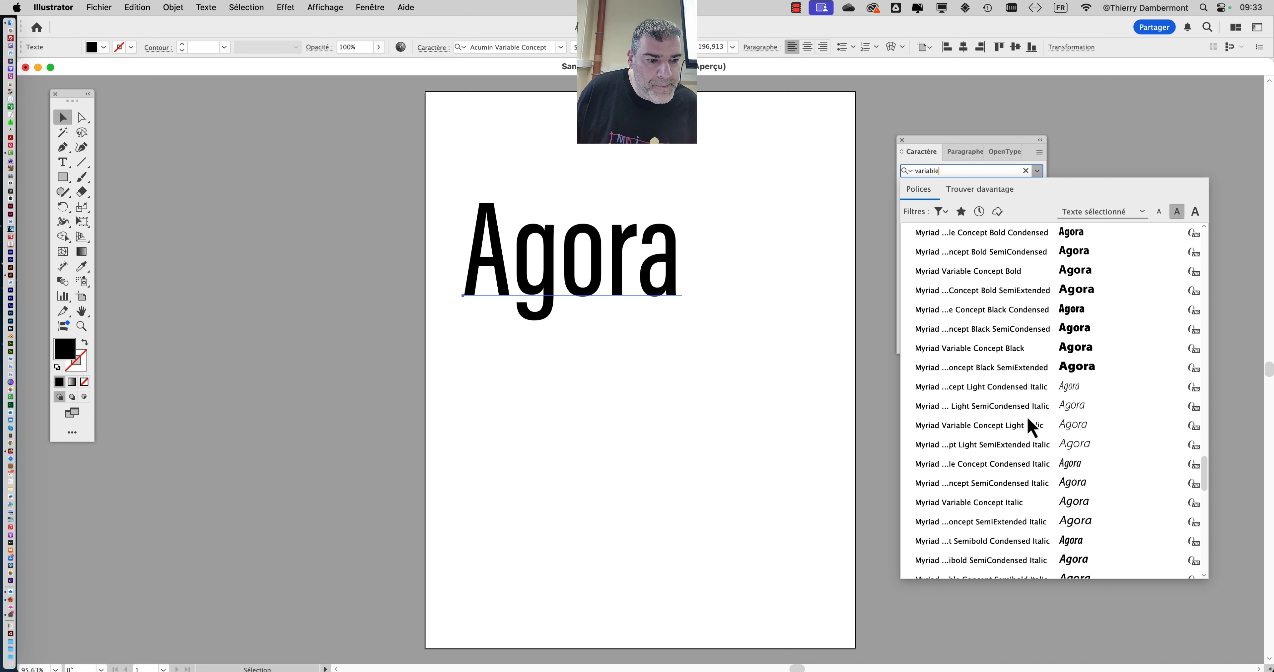
scroll(1030, 426, down, 10)
scroll(1031, 425, up, 3)
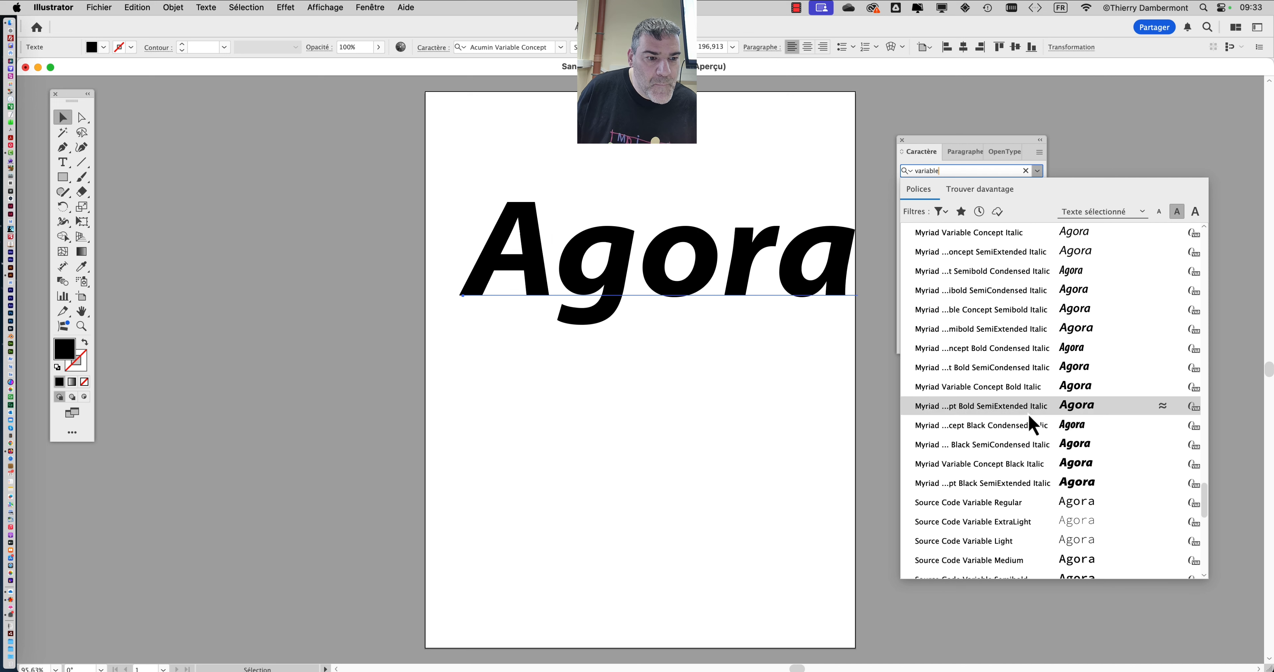
click(1089, 413)
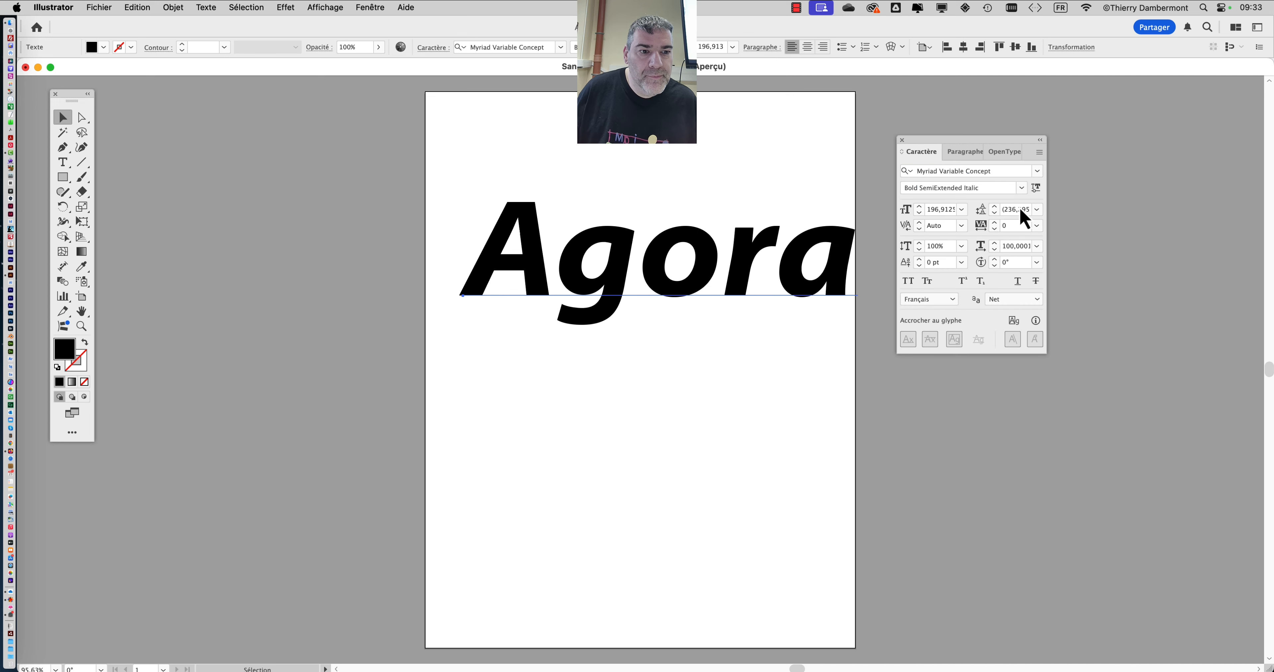
- Reduce the weight and width axes of the Myriad Variable Concept Agora text to get a lighter, narrower custom style
click(1036, 188)
drag(964, 229, 923, 228)
mouse_move(989, 257)
mouse_down()
mouse_move(959, 258)
mouse_move(976, 260)
mouse_up()
mouse_move(926, 227)
mouse_down()
mouse_move(953, 226)
mouse_move(928, 225)
mouse_up()
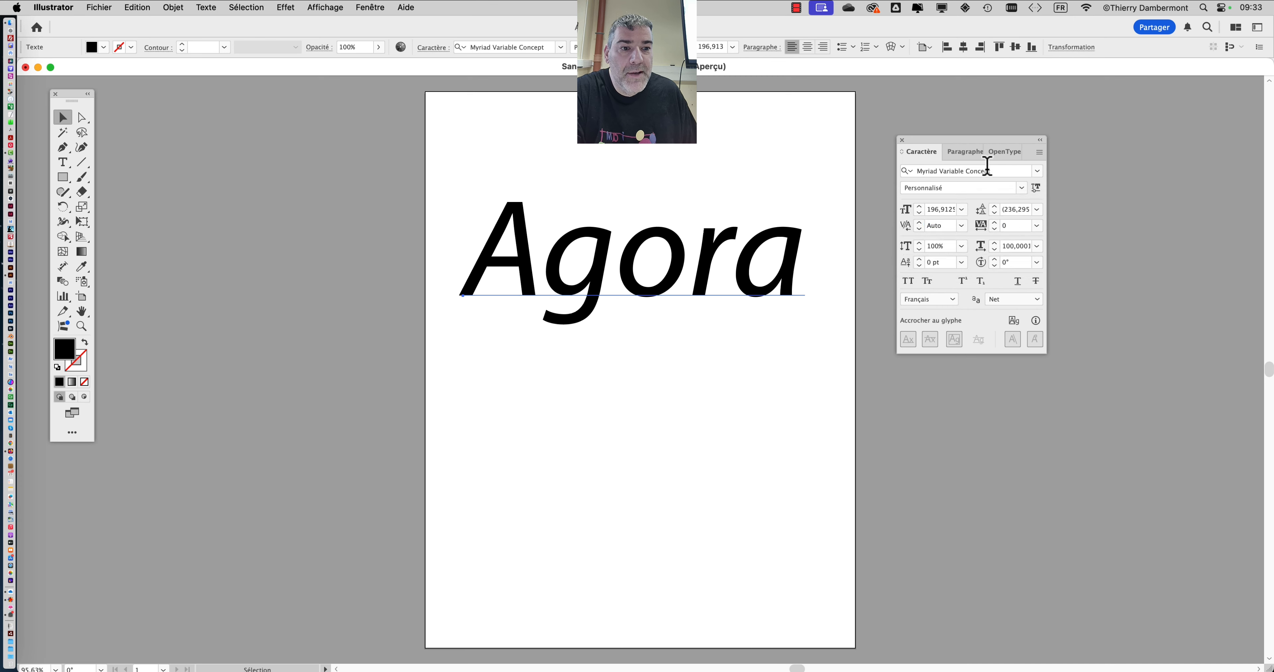
- Look through the font list, search for "variable" and apply Acumin Variable Concept Default to the Agora text
click(1036, 171)
scroll(1034, 385, down, 10)
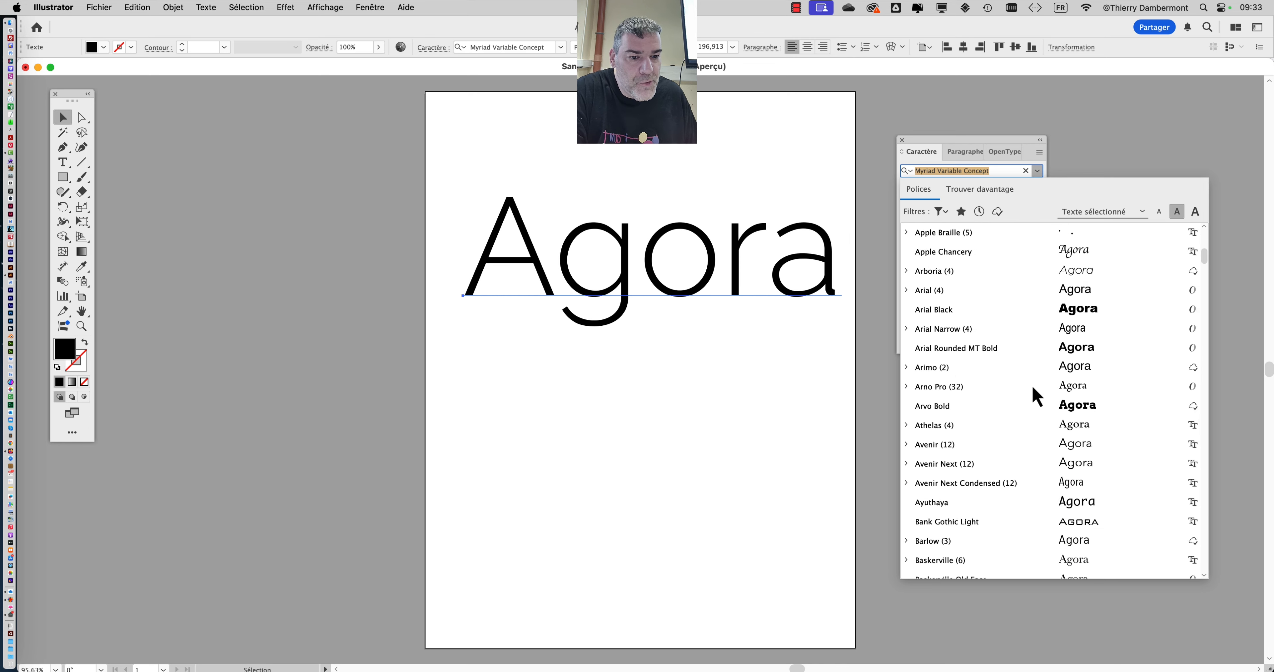
scroll(1030, 391, down, 20)
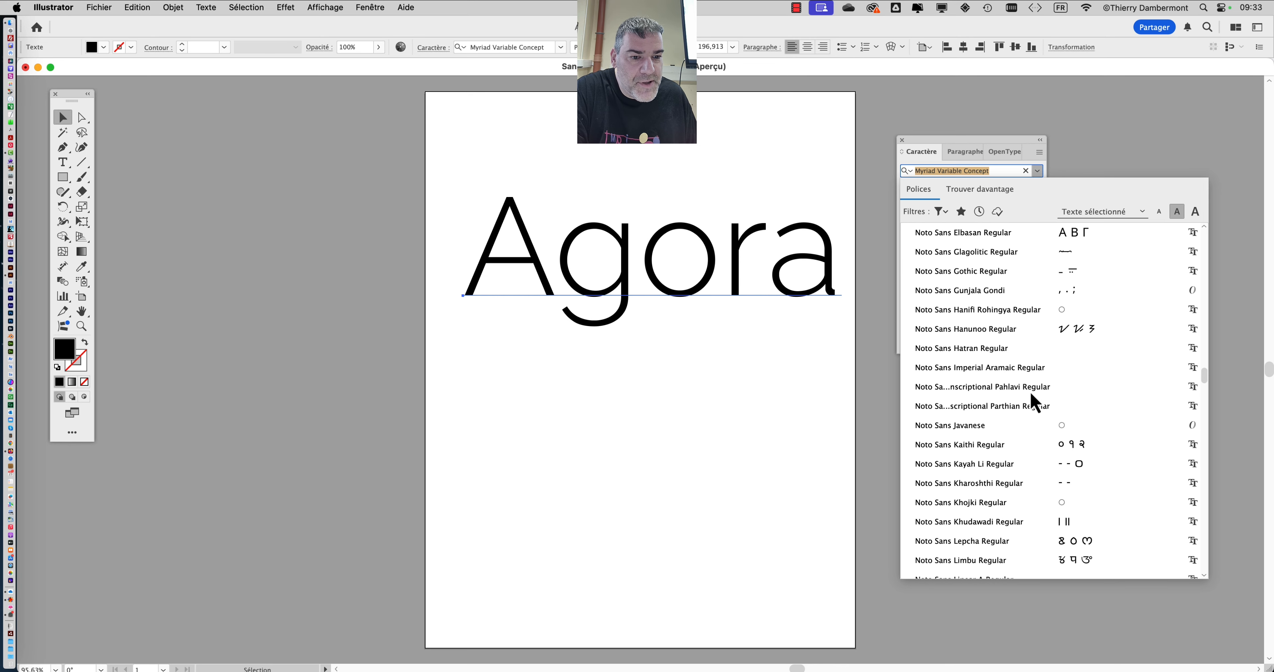
scroll(1031, 402, down, 20)
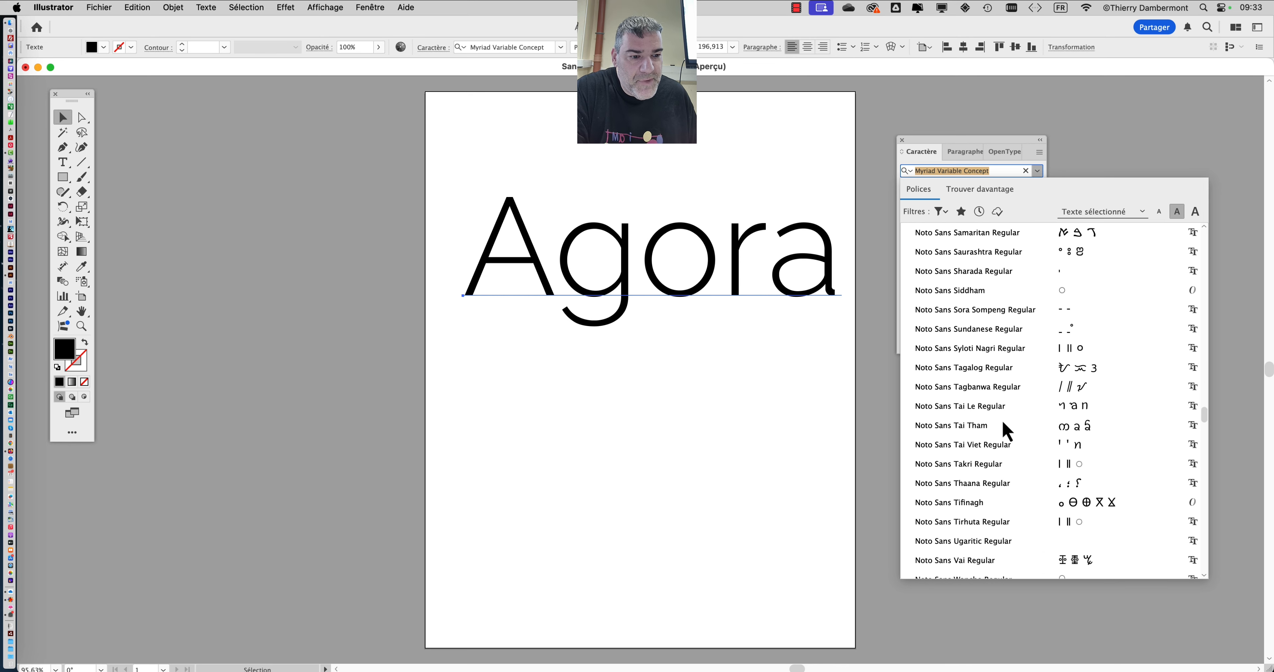
scroll(1002, 419, down, 3)
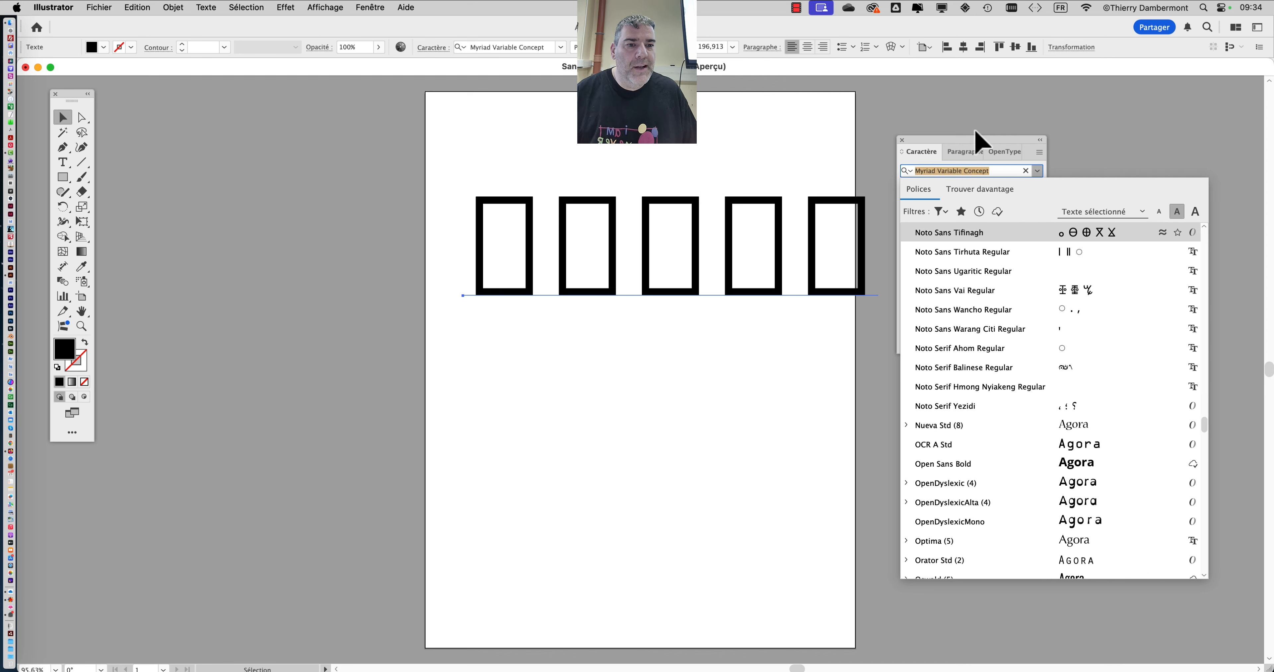
text(variable)
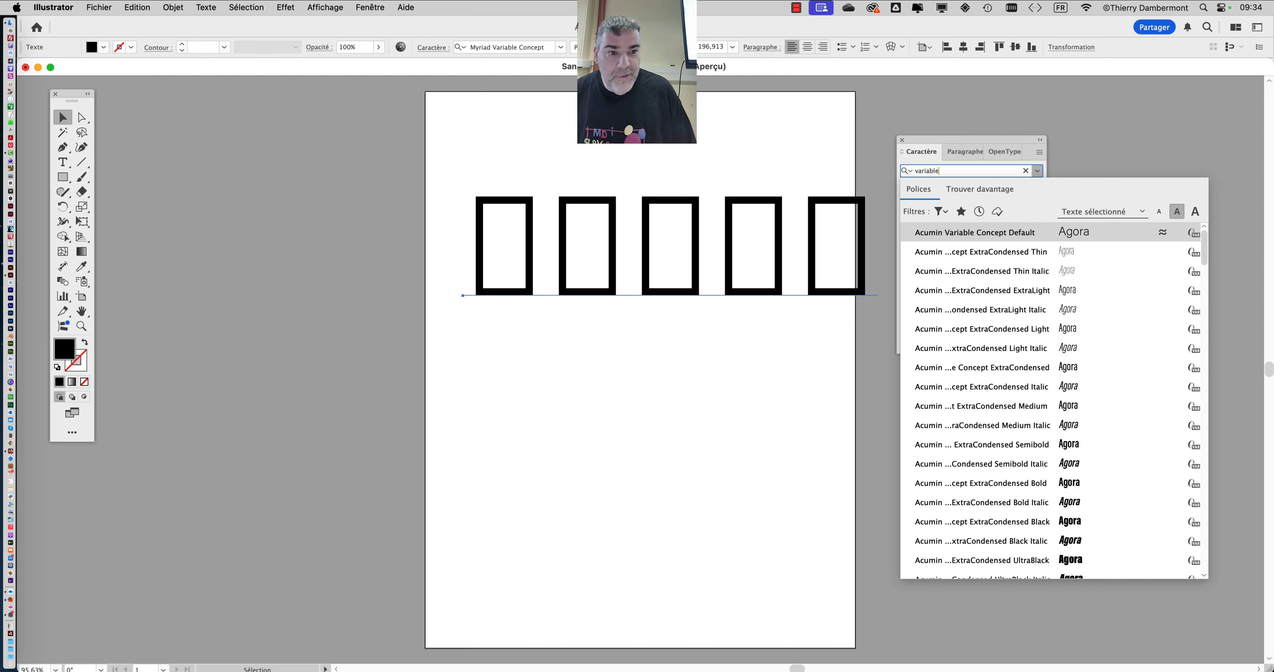
key(Return)
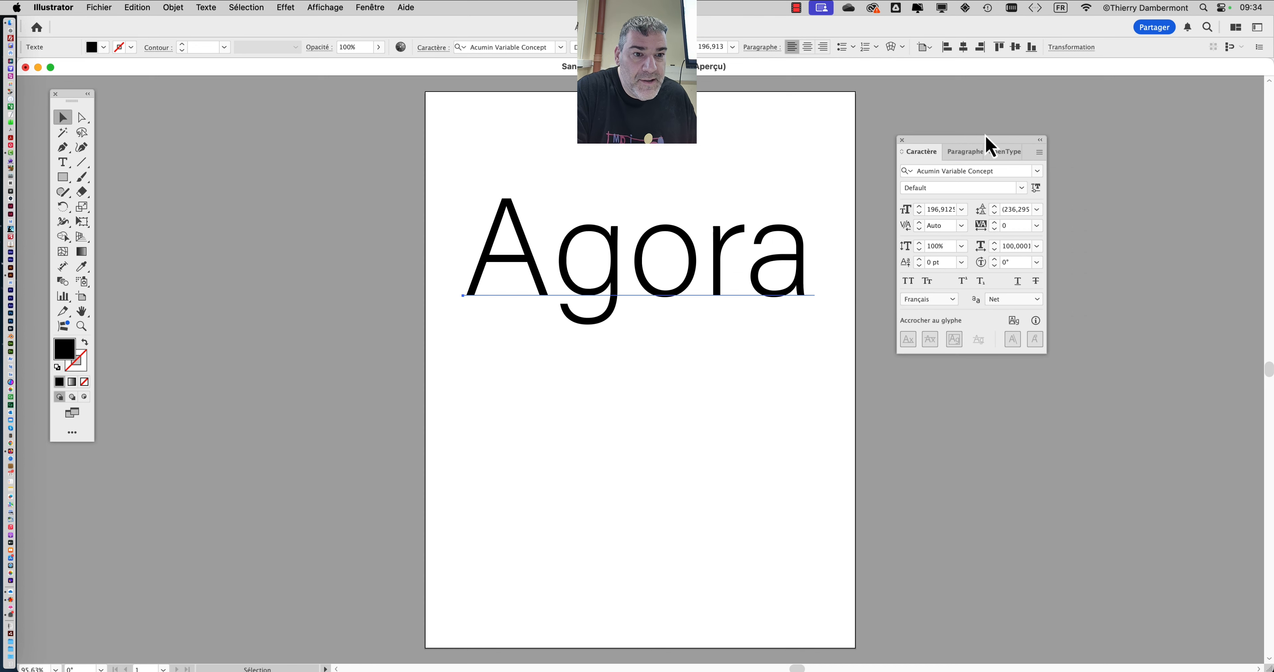
- Examine the variable and standard font families previewed on the Agora text, search for "variable" and leave without choosing one
click(1037, 172)
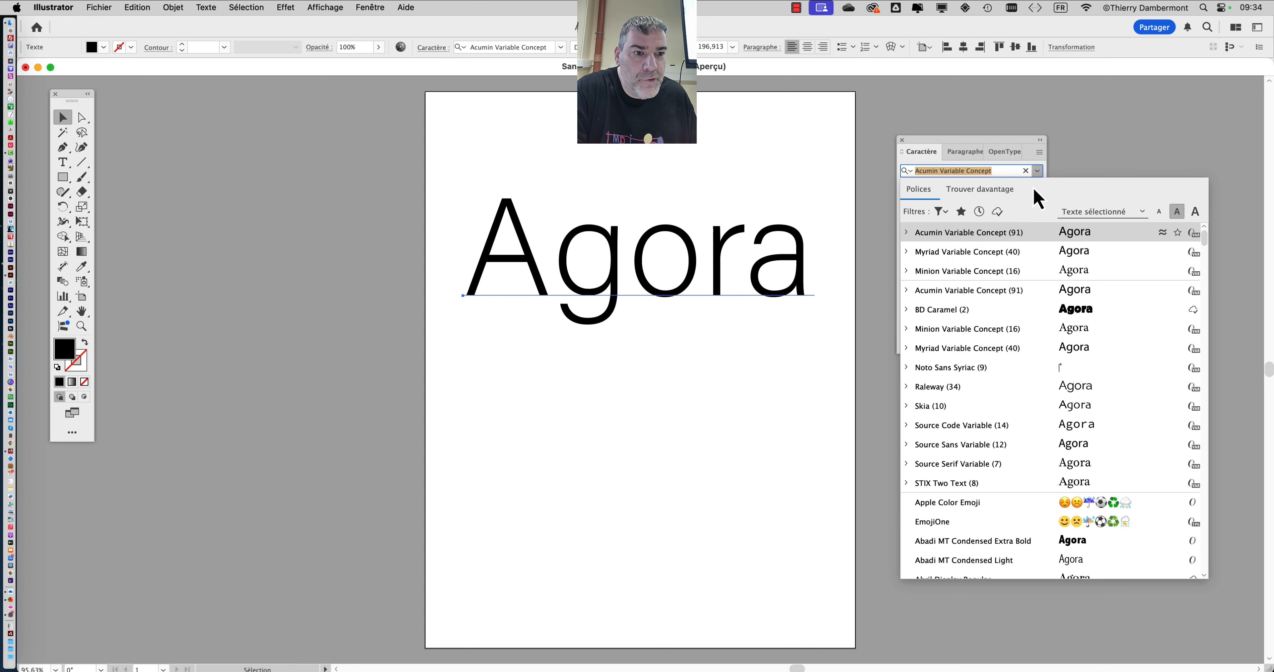
scroll(1051, 471, down, 5)
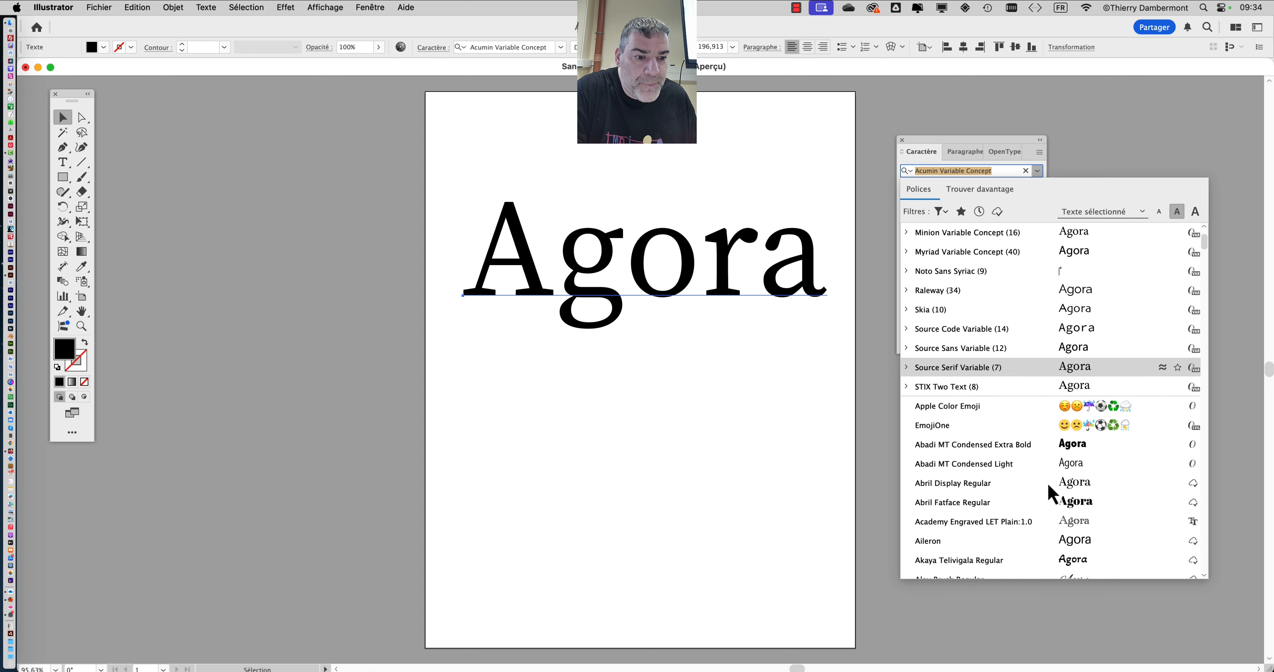
scroll(1046, 484, down, 6)
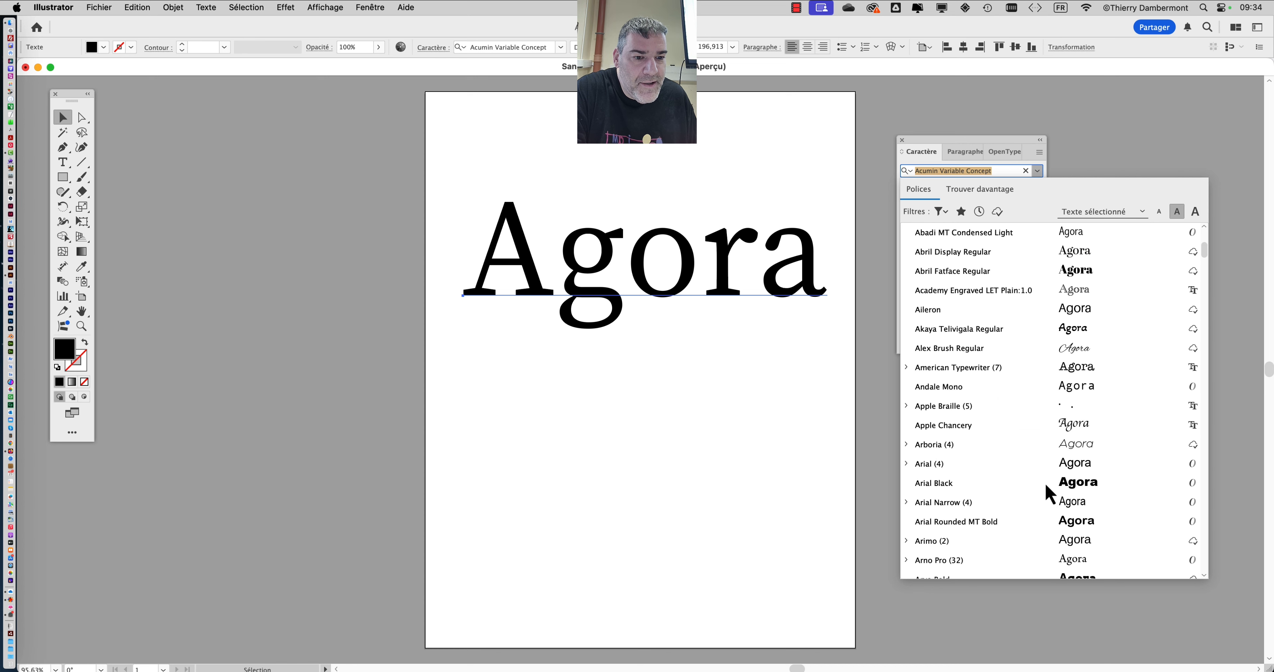
scroll(1046, 488, down, 6)
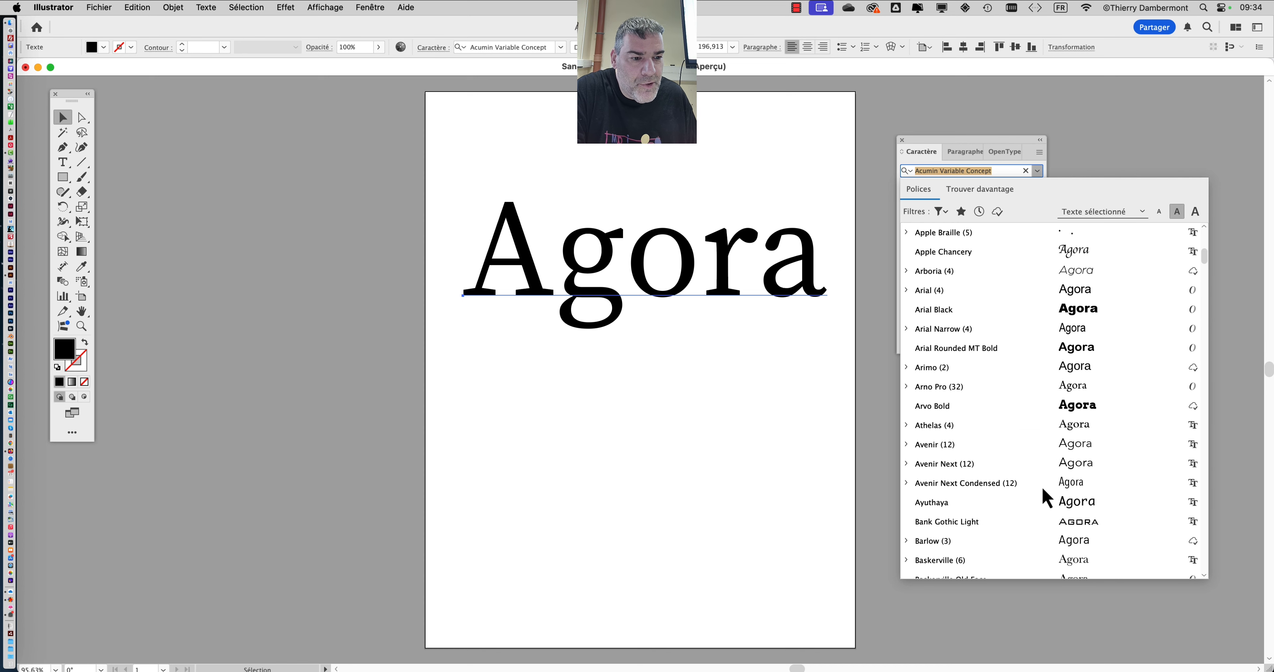
scroll(1038, 489, down, 6)
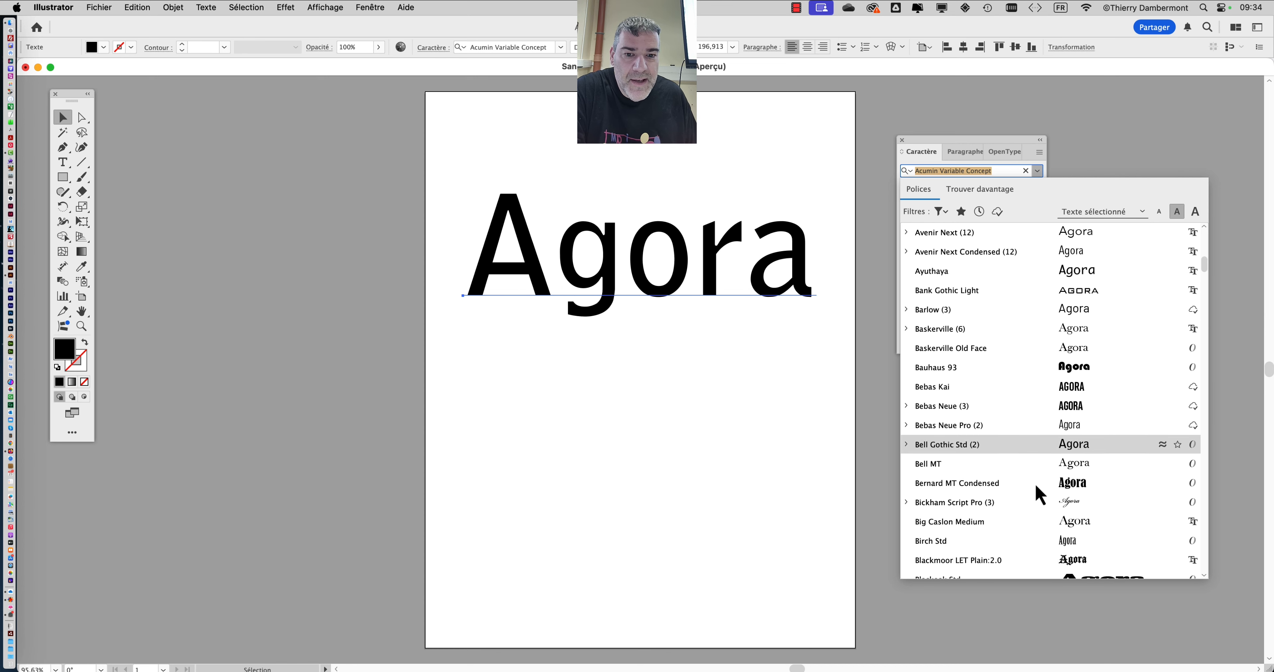
scroll(1038, 492, down, 7)
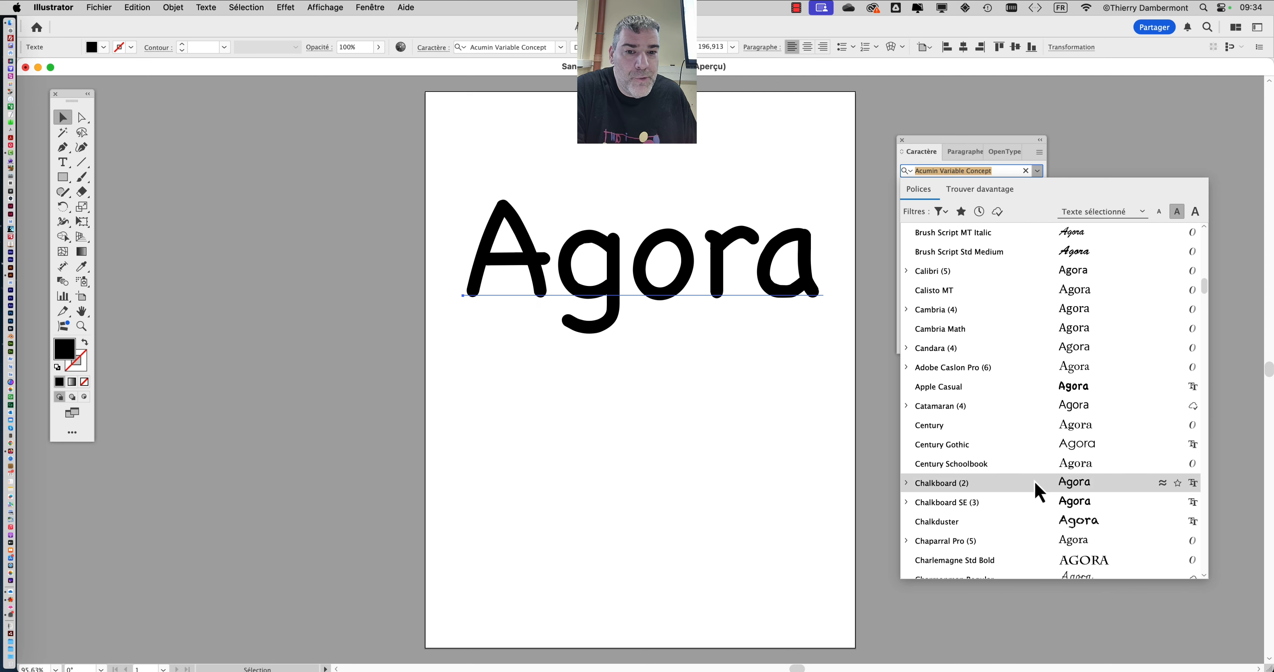
scroll(1002, 430, up, 12)
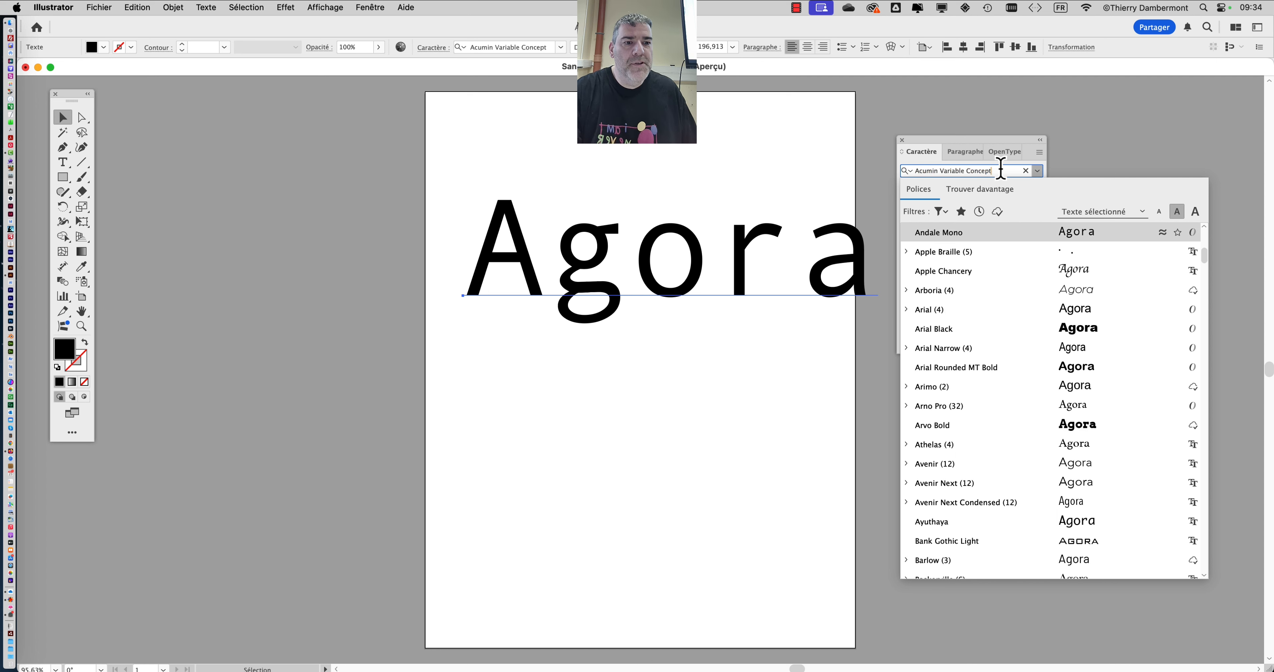
text(variable)
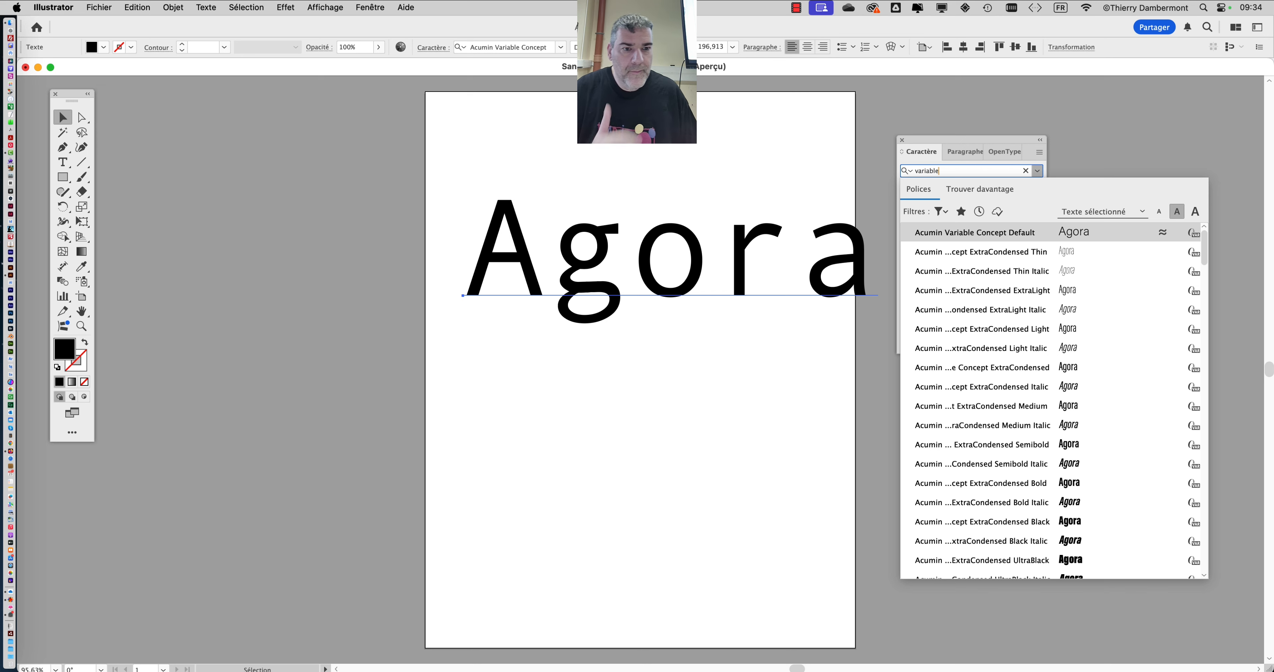
key(Escape)
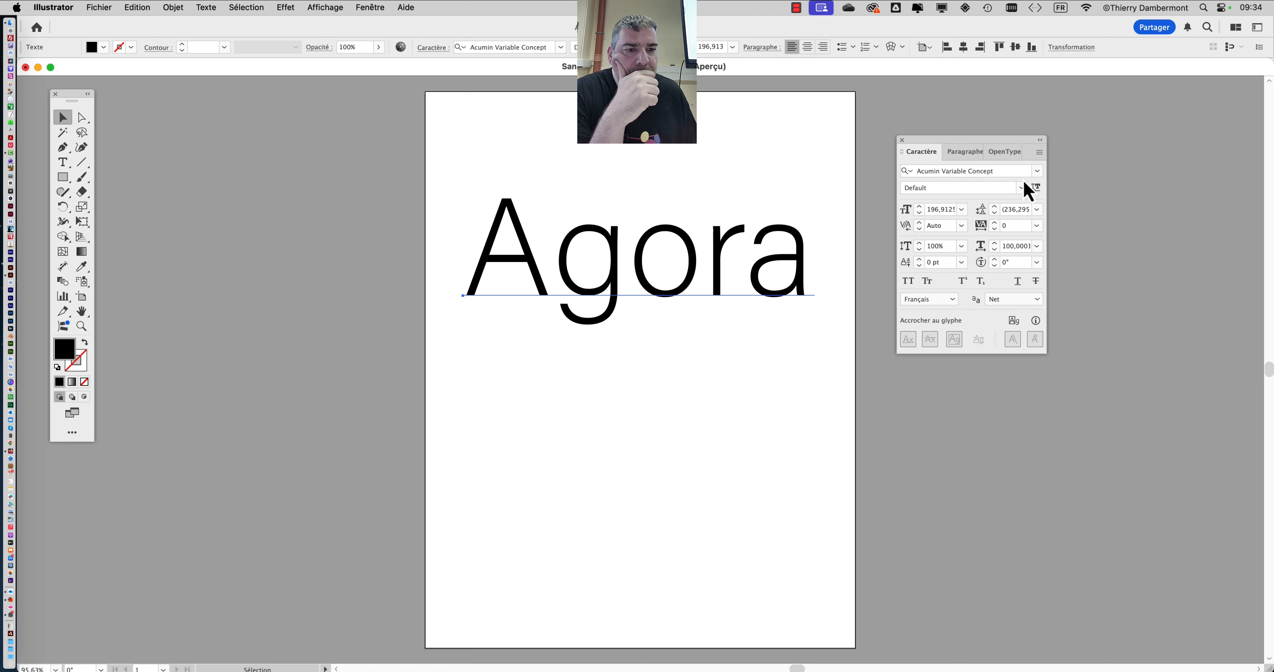
- Browse the font list down to the Noto Sans families and clear the font name search
click(1036, 171)
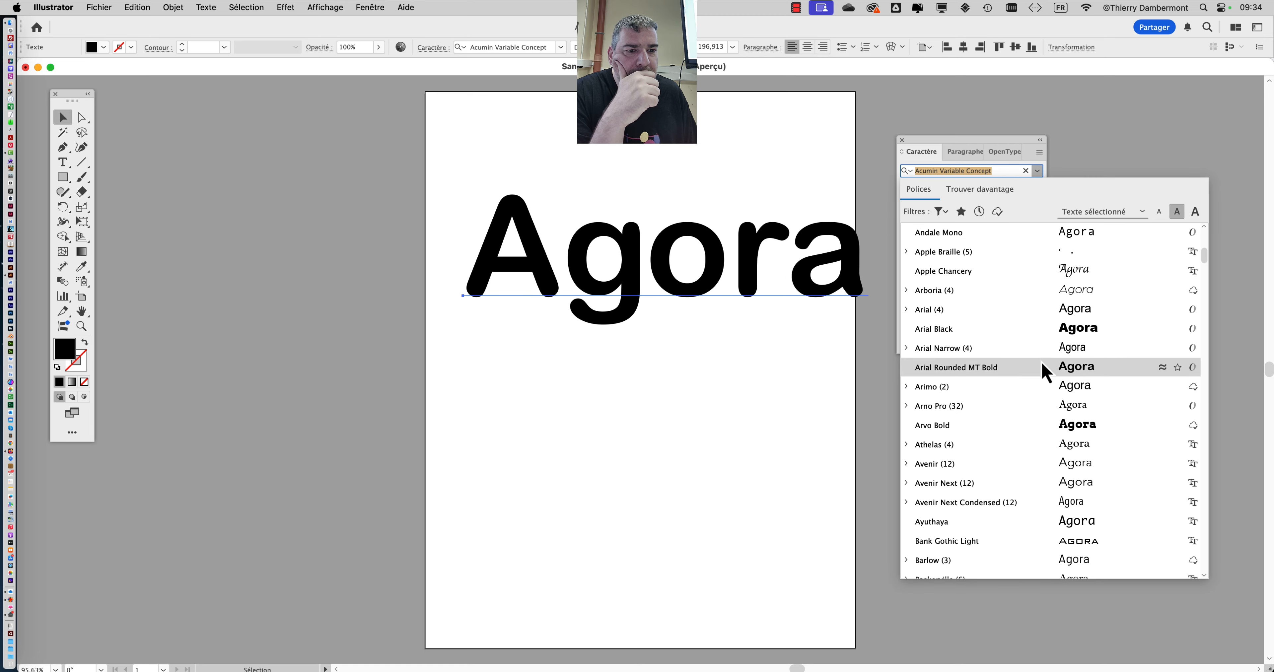
scroll(1018, 402, down, 10)
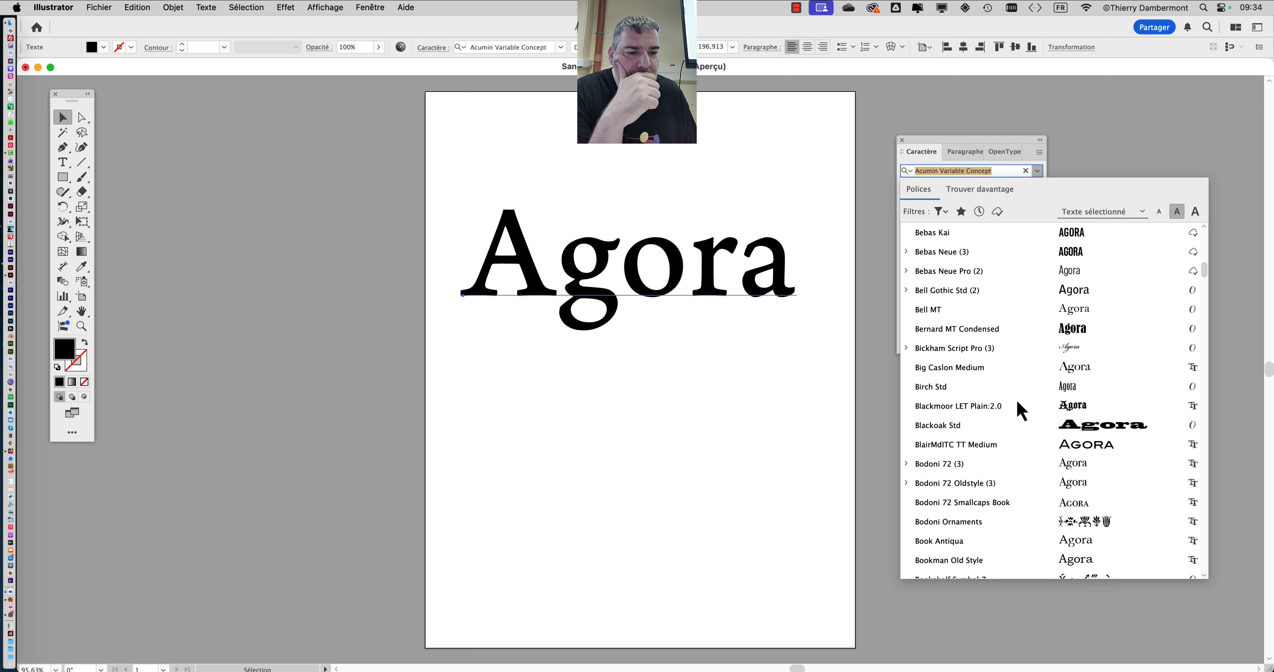
scroll(1015, 399, down, 20)
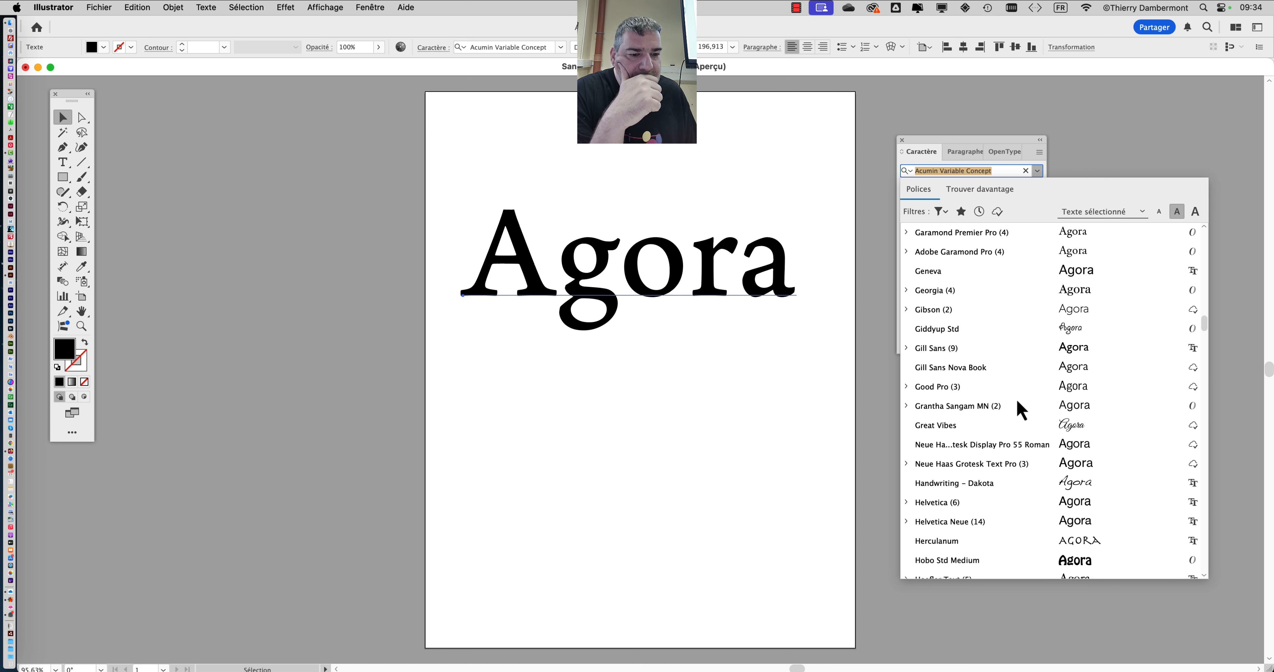
scroll(1015, 398, down, 15)
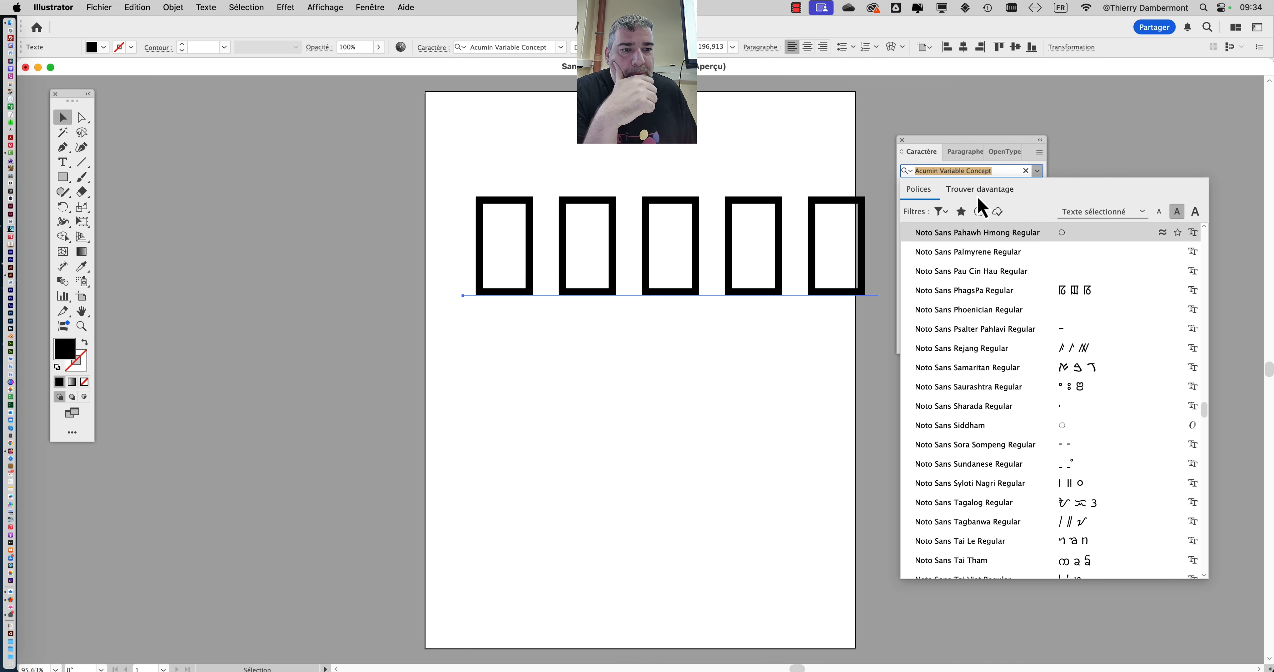
click(999, 170)
click(1025, 170)
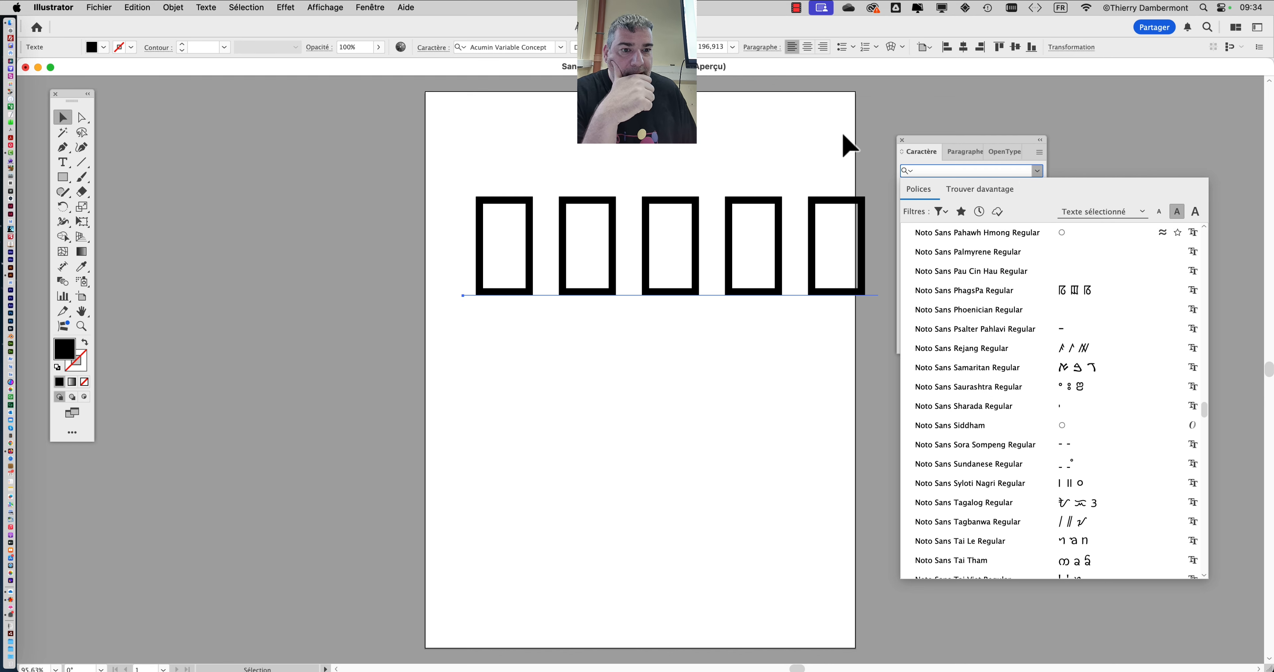
- Examine the variable families in the font list, its classification and property filters, and the character options without choosing any
click(171, 132)
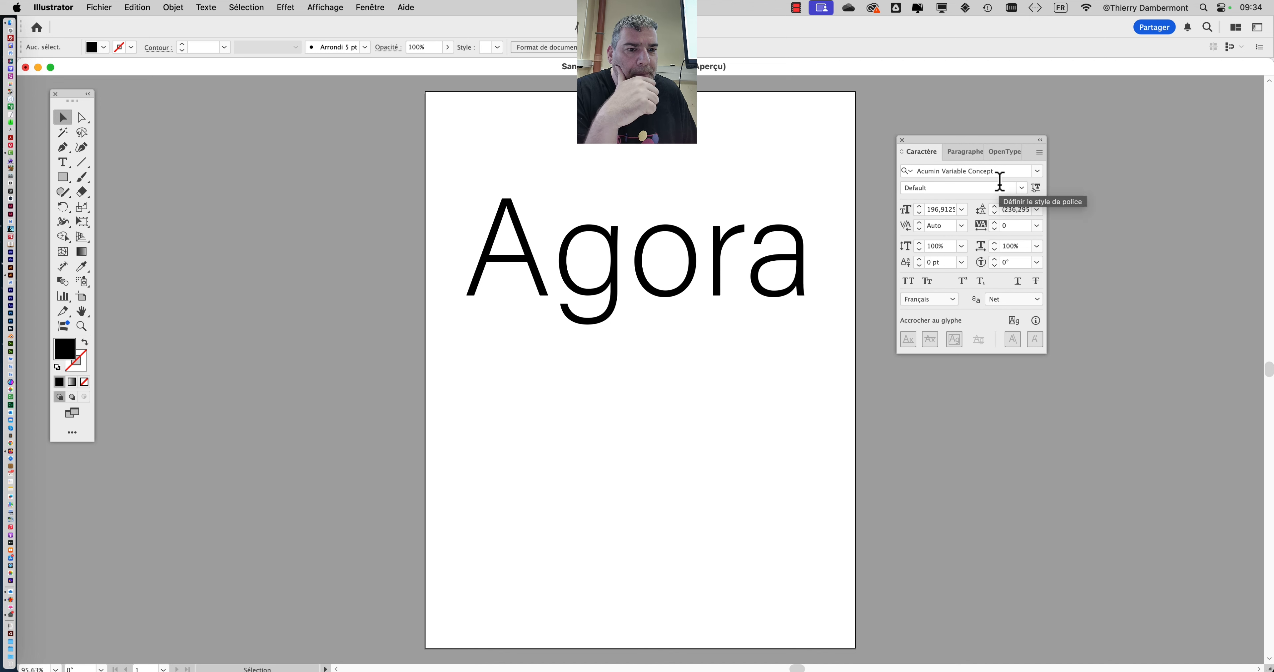
click(1032, 170)
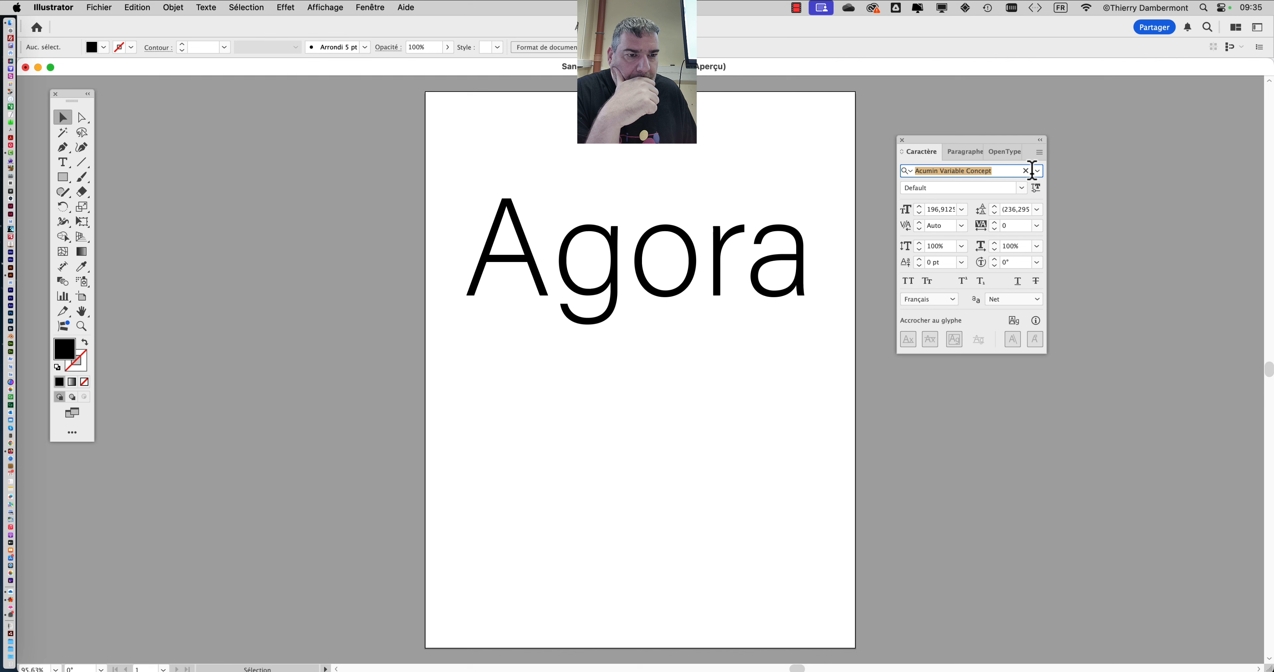
click(1038, 172)
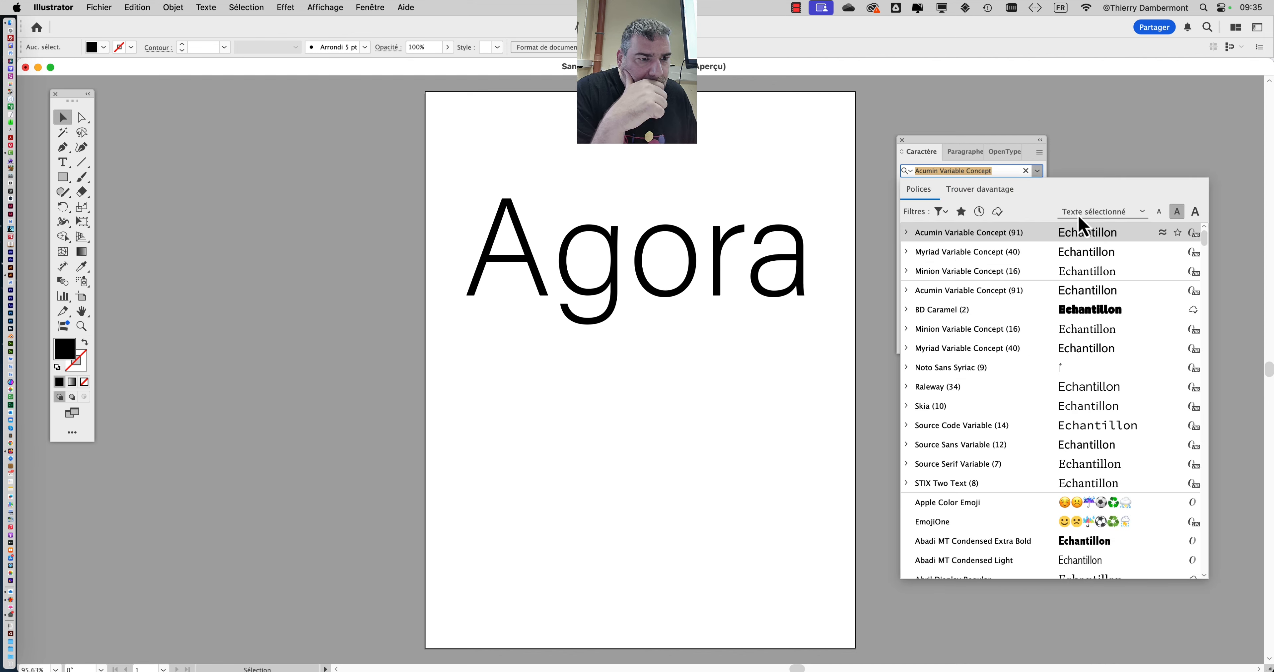
click(942, 213)
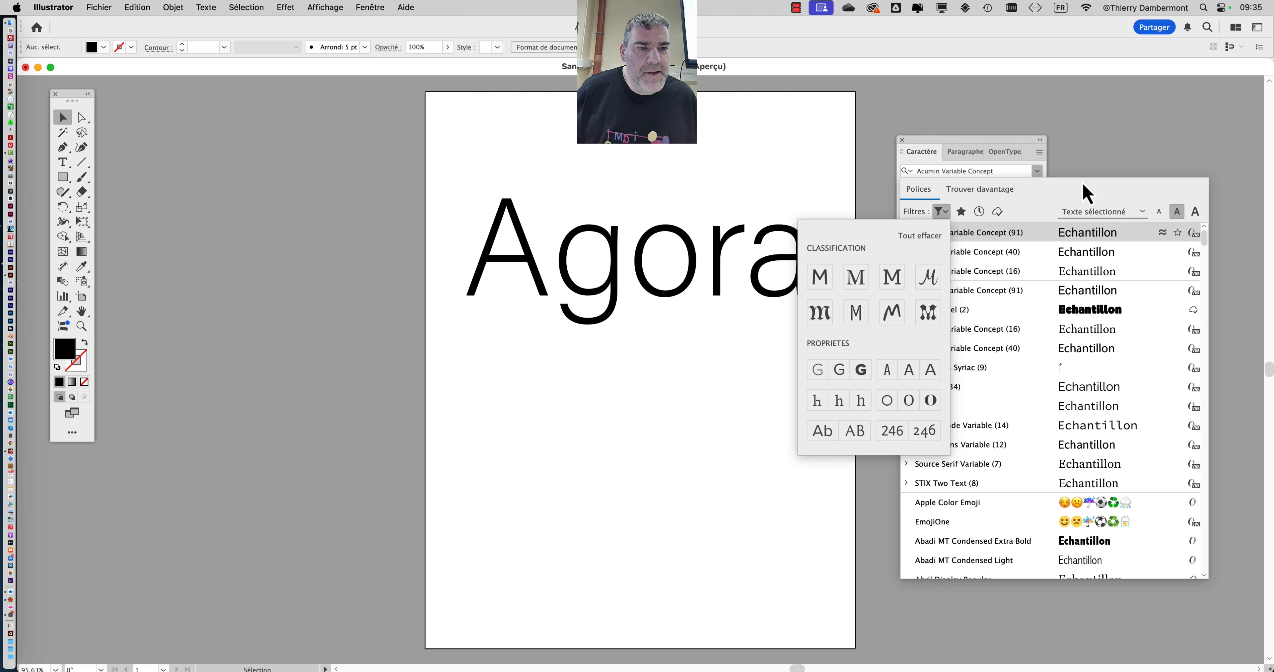
click(1015, 144)
click(981, 143)
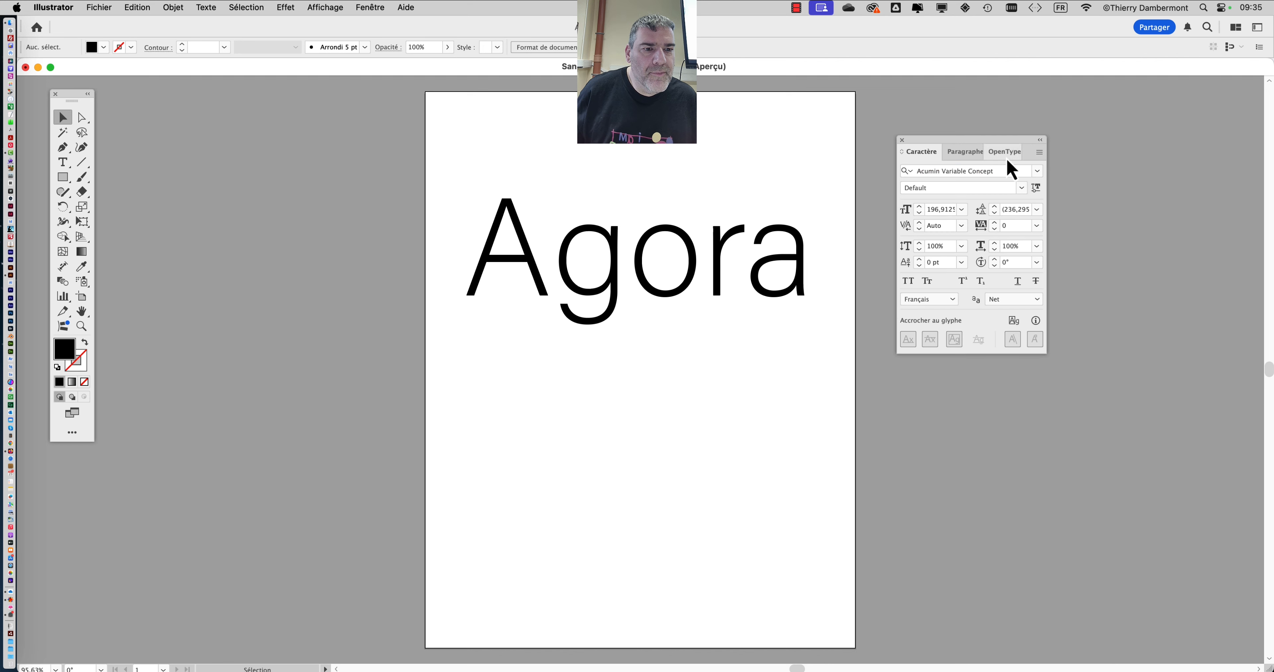
click(1039, 152)
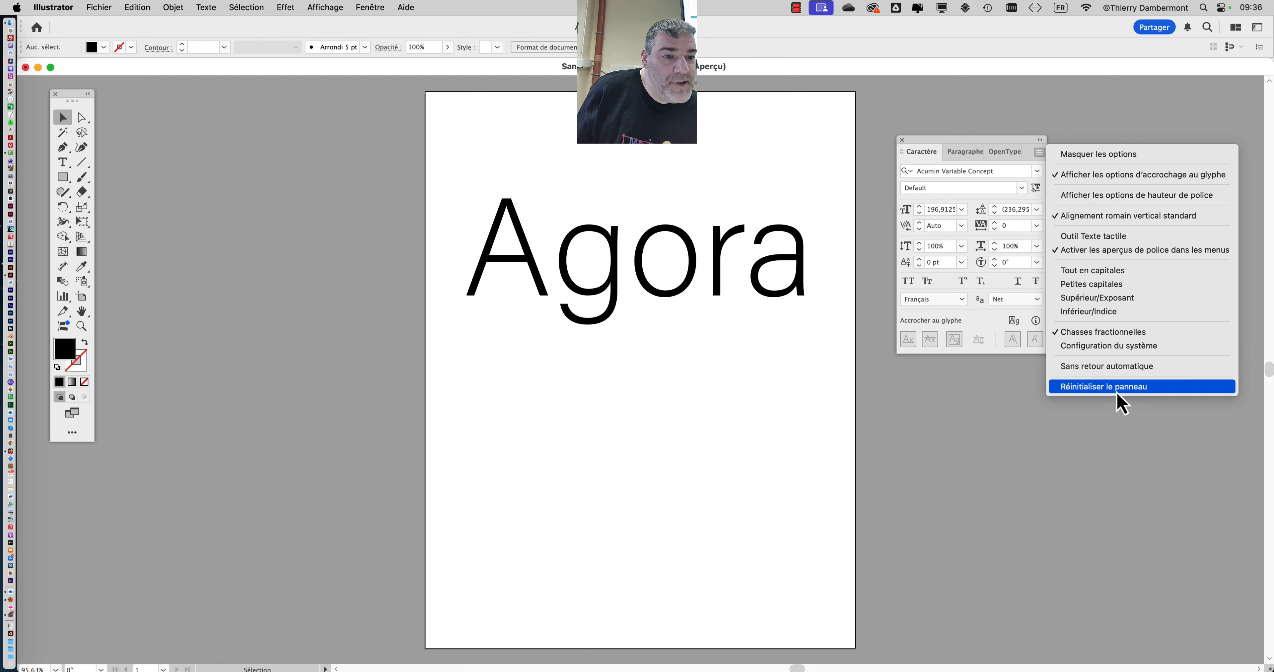
click(987, 151)
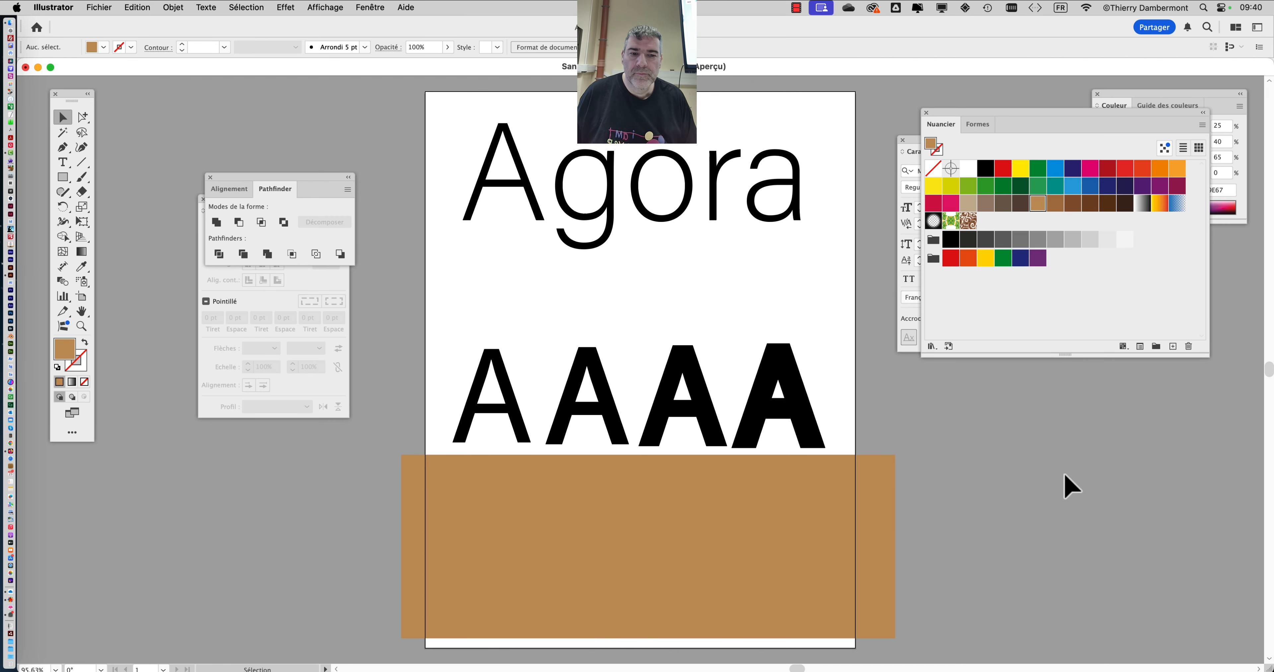
- Select the blend of A letters and place the Pathfinder and Contour panels beside the toolbar, clear of the artwork
click(485, 363)
click(484, 362)
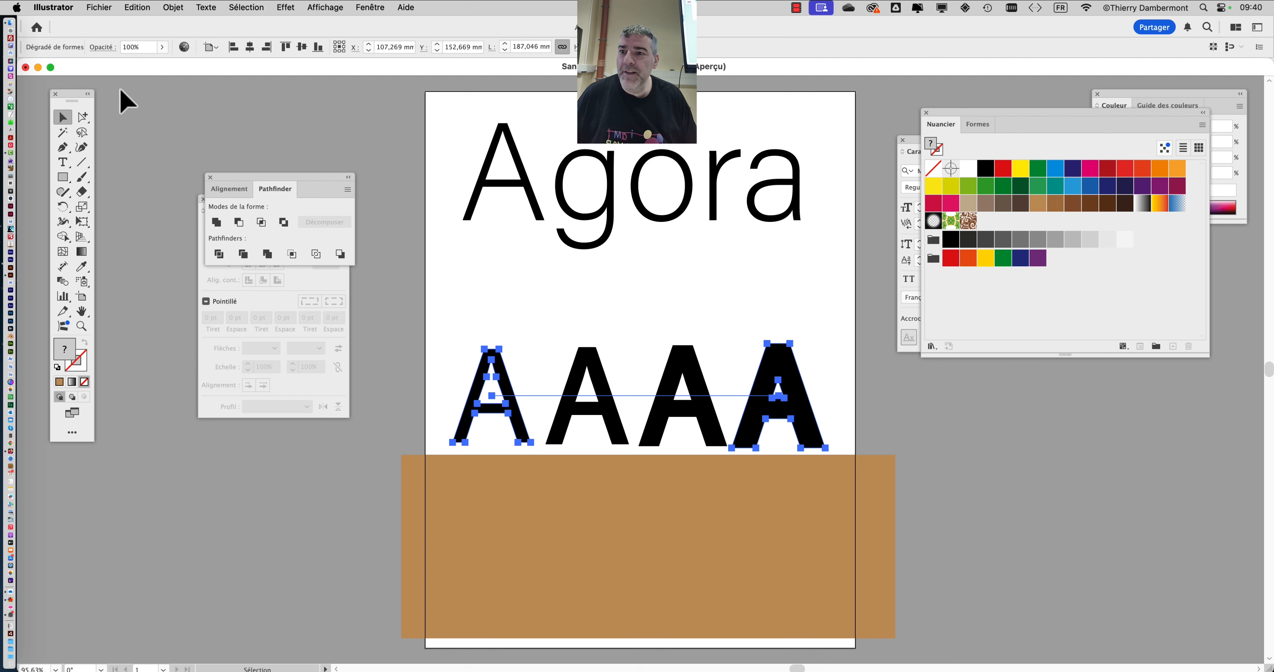
drag(222, 178, 129, 91)
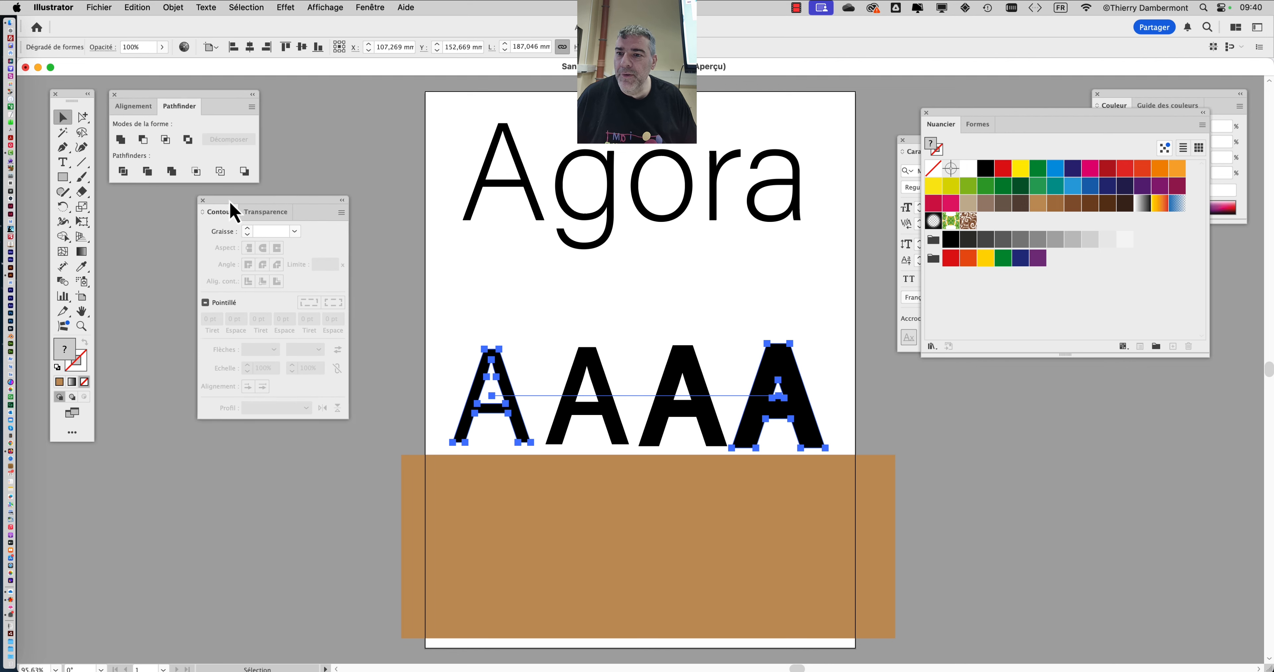
drag(228, 199, 142, 198)
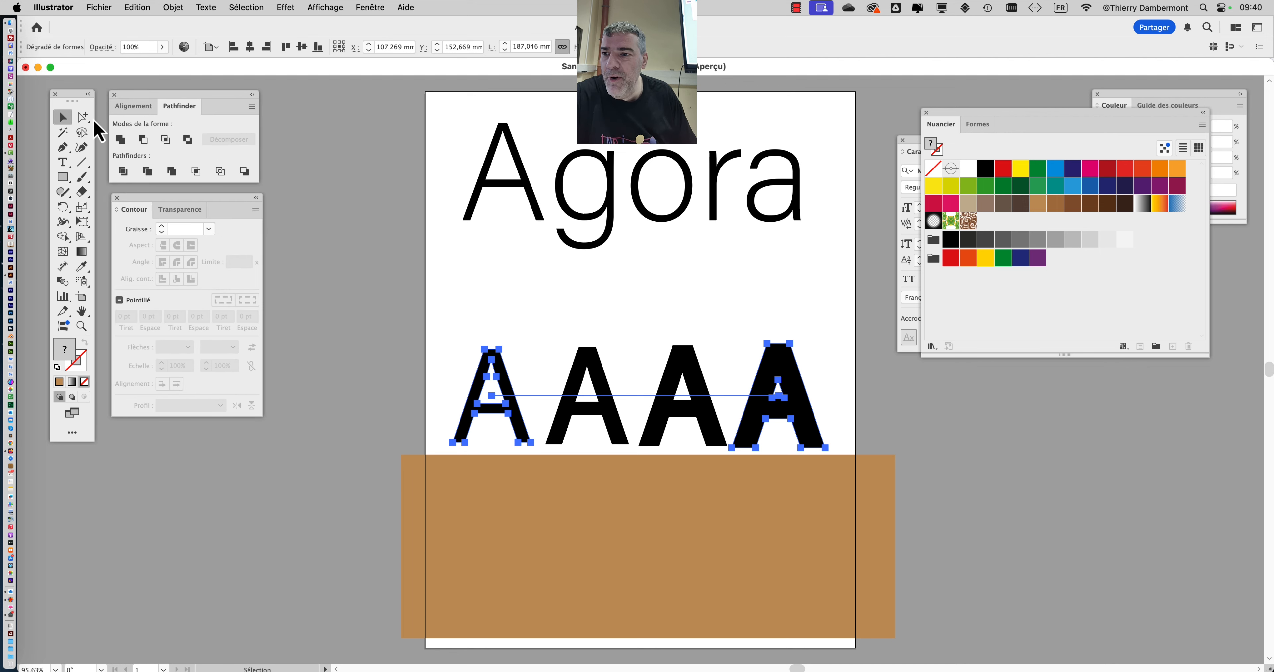
- Move only the thinnest A of the blend leftward beyond the page edge to widen the series
click(83, 118)
click(487, 368)
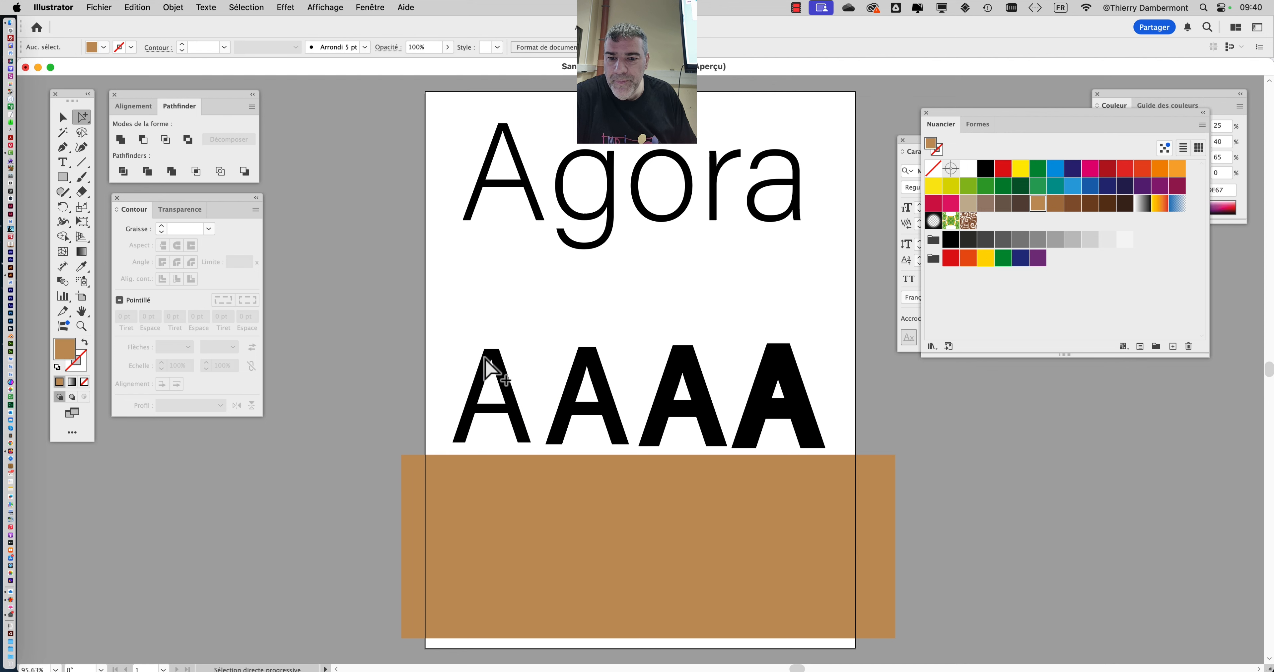
click(501, 369)
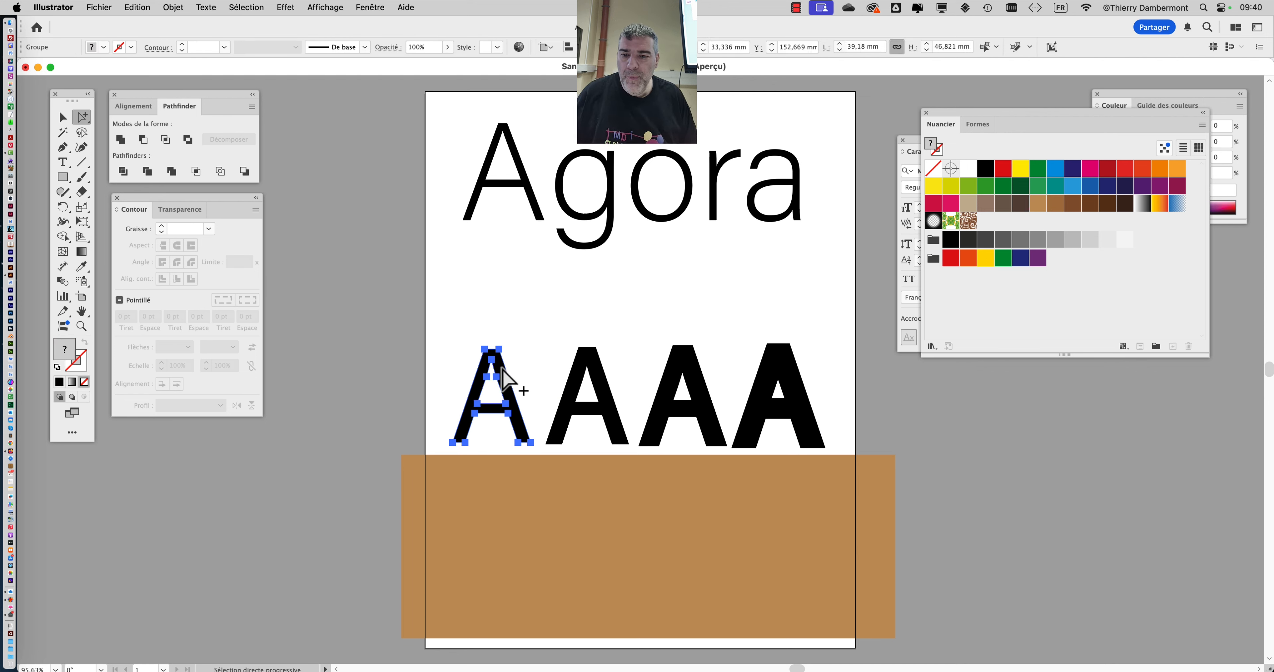
drag(505, 378, 335, 372)
- Move the boldest A of the blend rightward beyond the page edge and shift the swatches and character settings clear of it
drag(958, 119, 1132, 378)
click(804, 367)
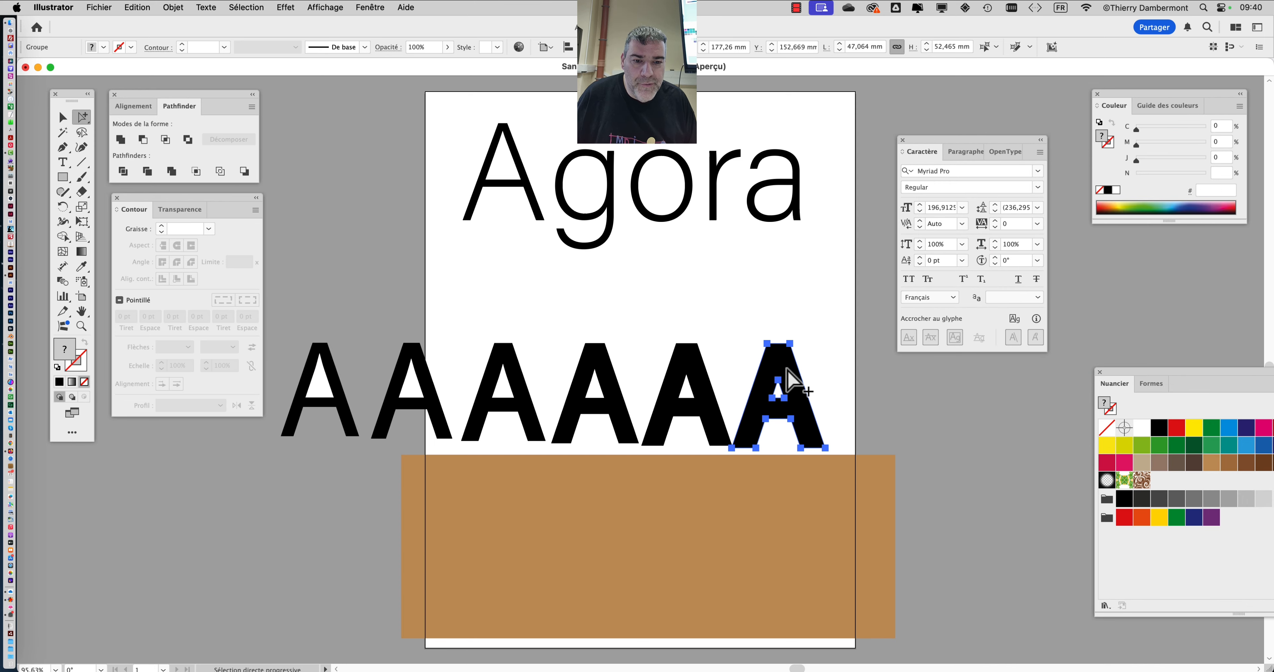
drag(805, 368, 1048, 360)
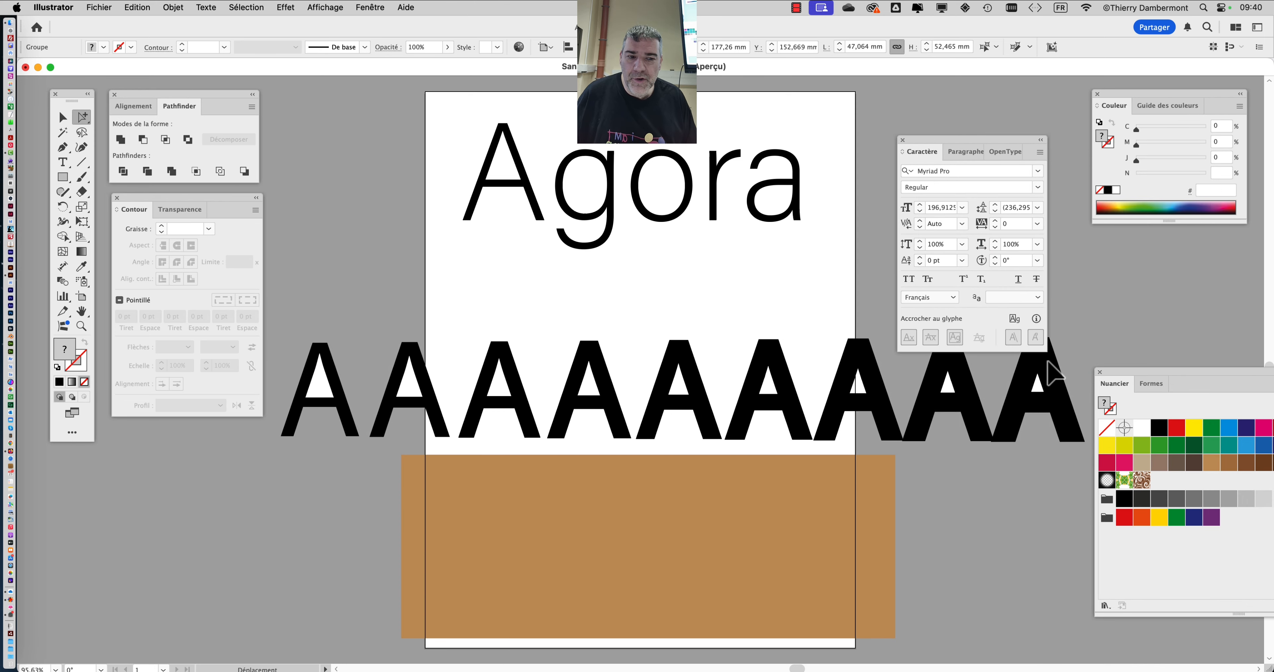
drag(942, 142, 917, 87)
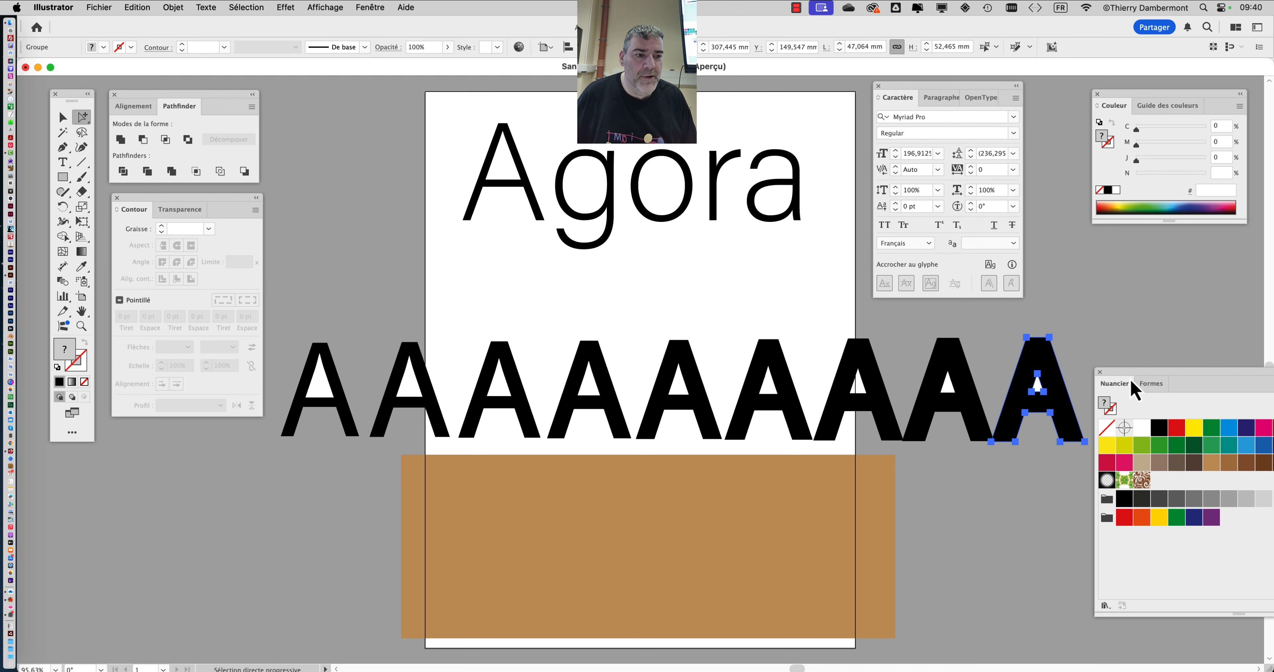
drag(1131, 383, 1123, 490)
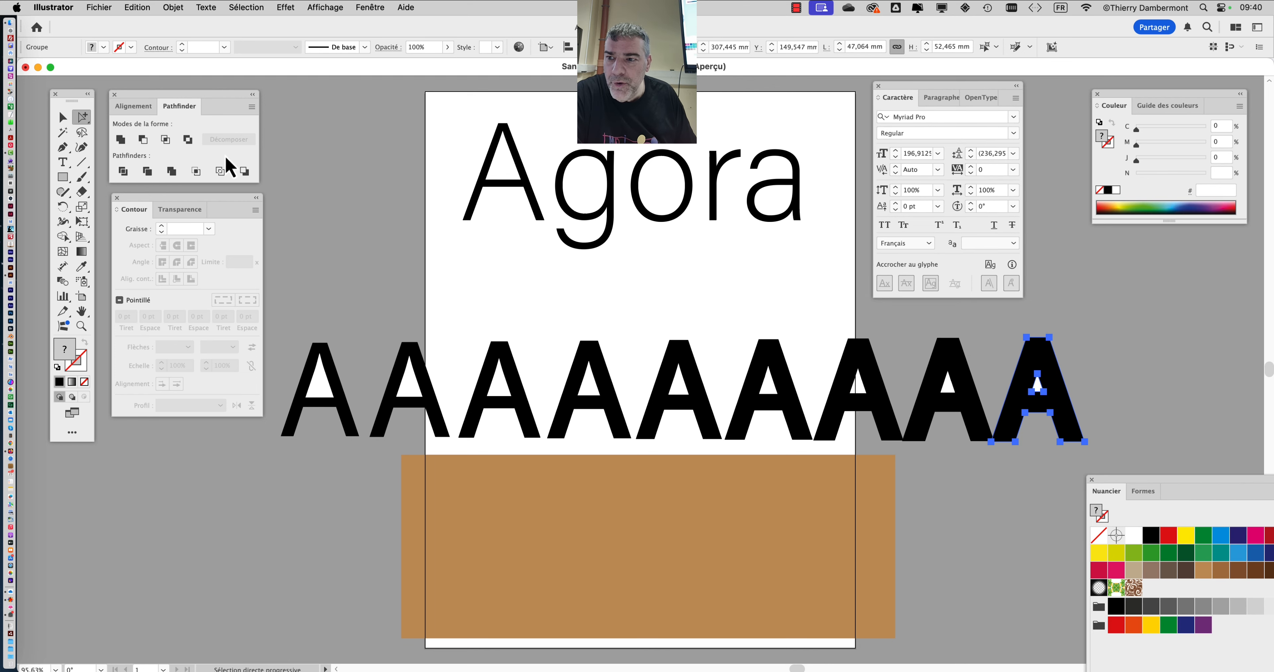
- Select the whole blend of A letters and look through the object commands, including Dégradé de formes, without applying any
click(62, 117)
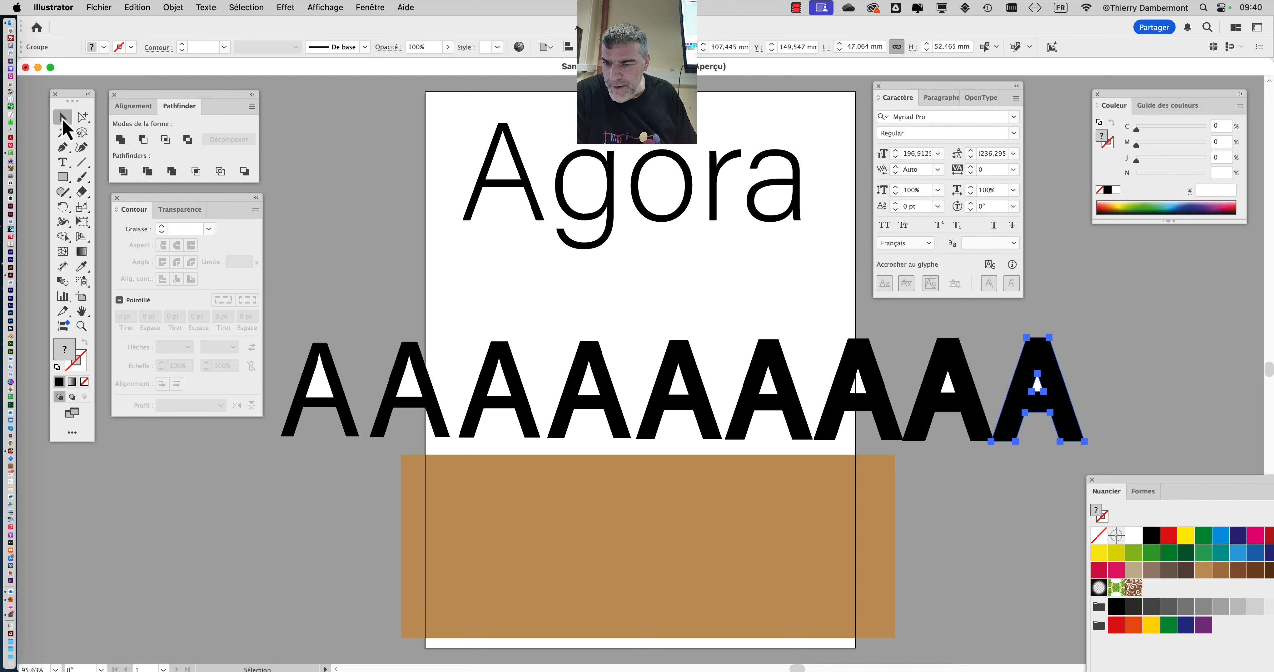
click(313, 367)
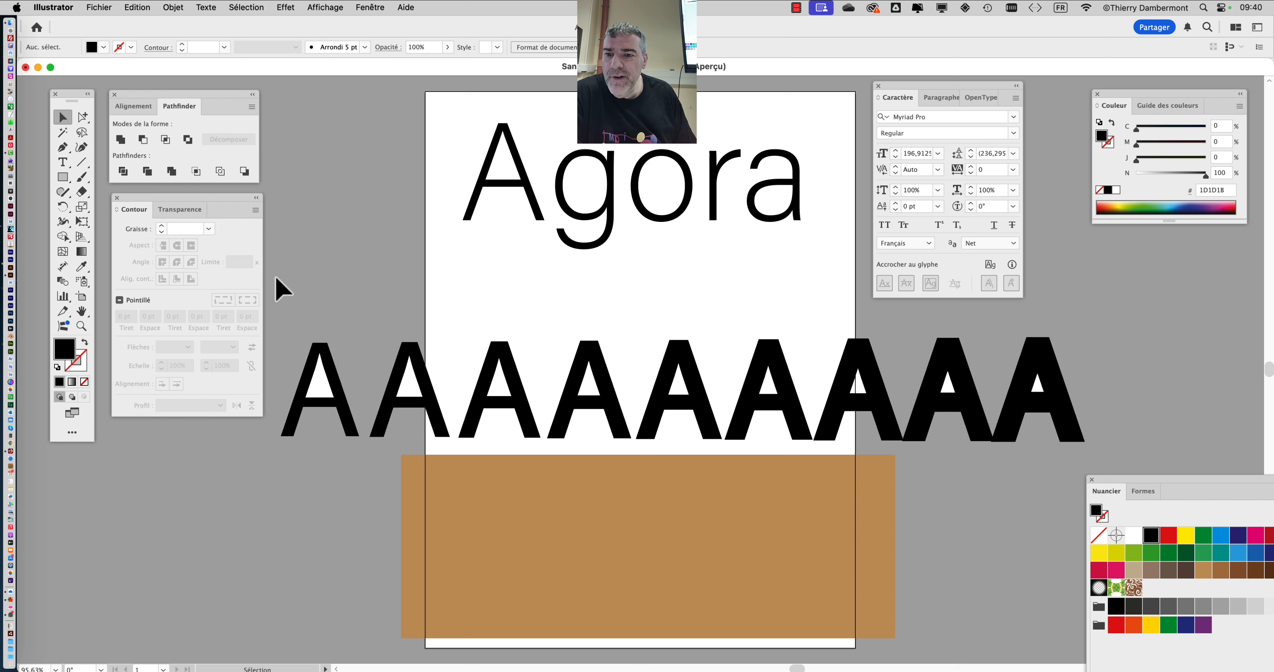
click(321, 366)
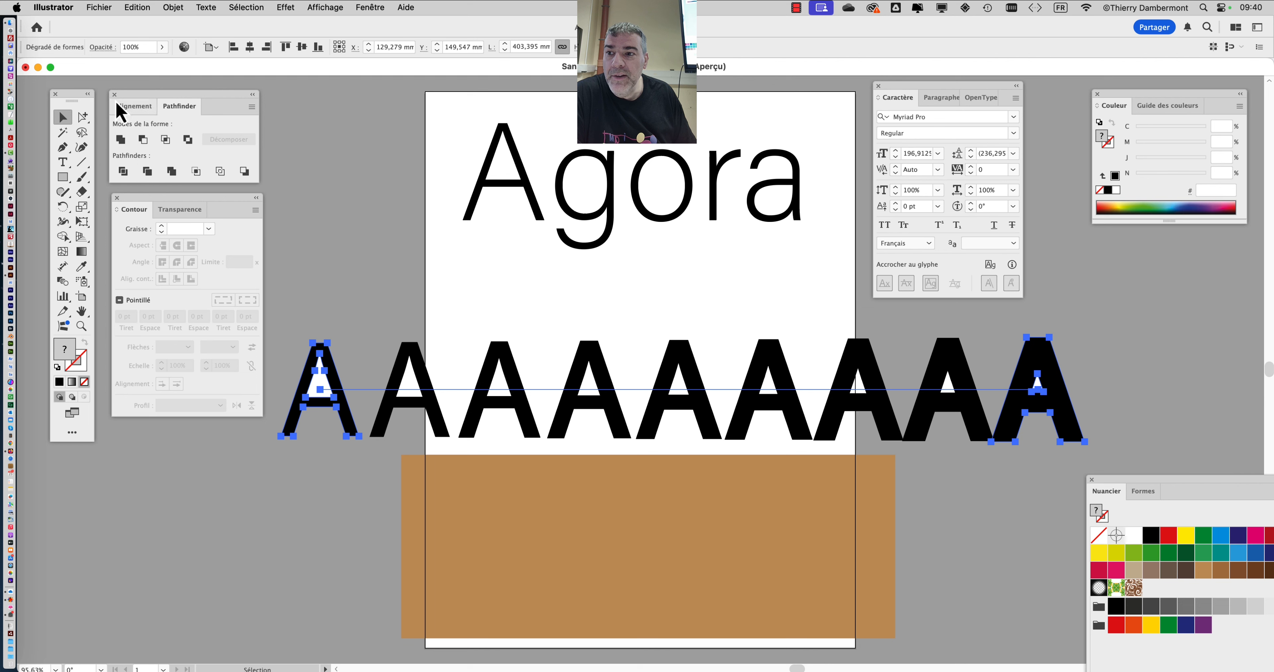
click(175, 7)
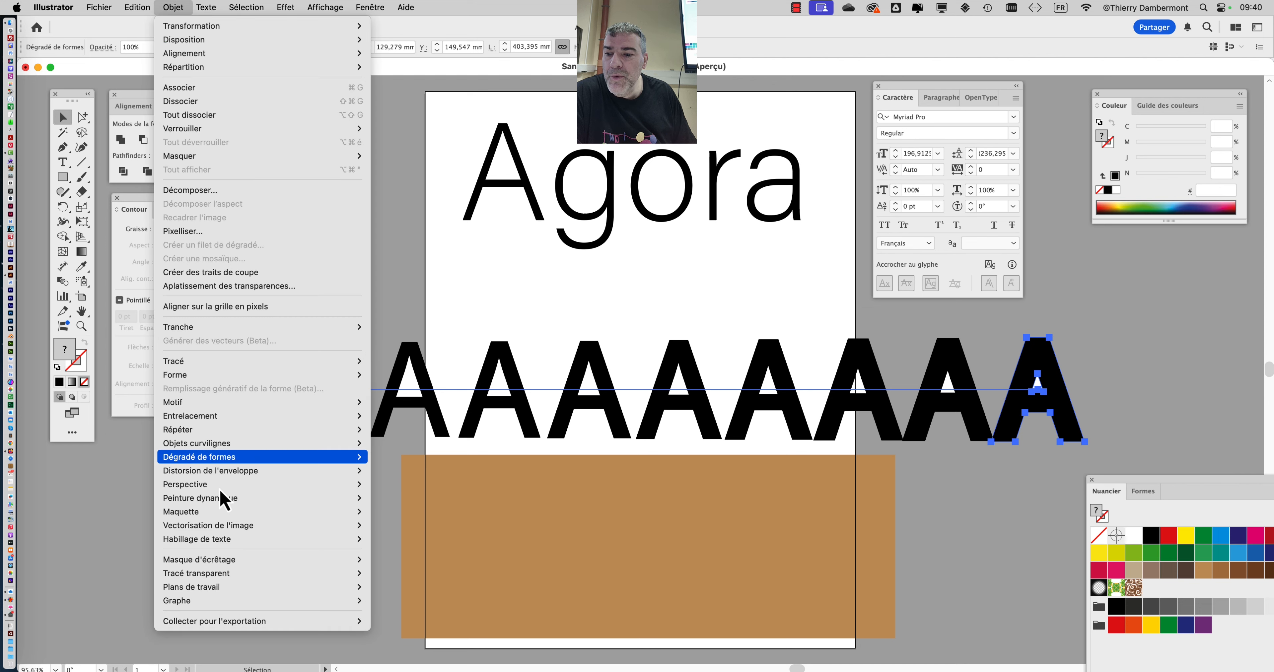
click(427, 273)
- Try to move only the outer contour of the boldest A farther rightward
click(81, 117)
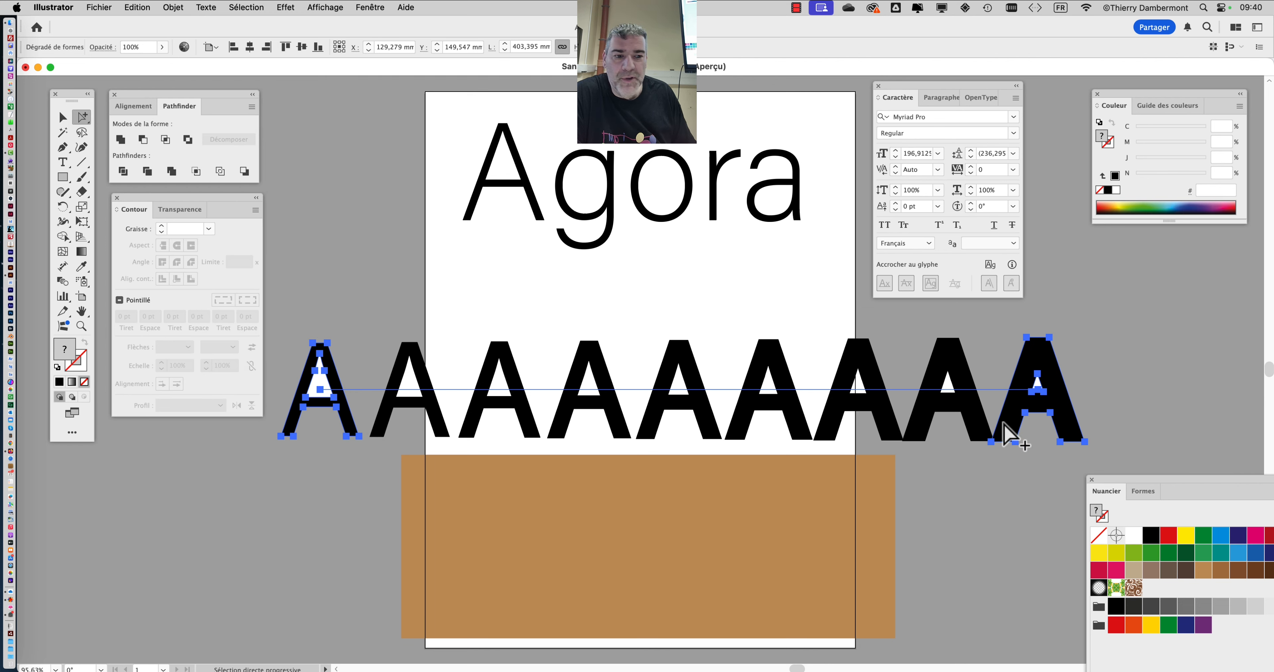
click(1080, 406)
drag(1080, 406, 1209, 410)
key(super+z)
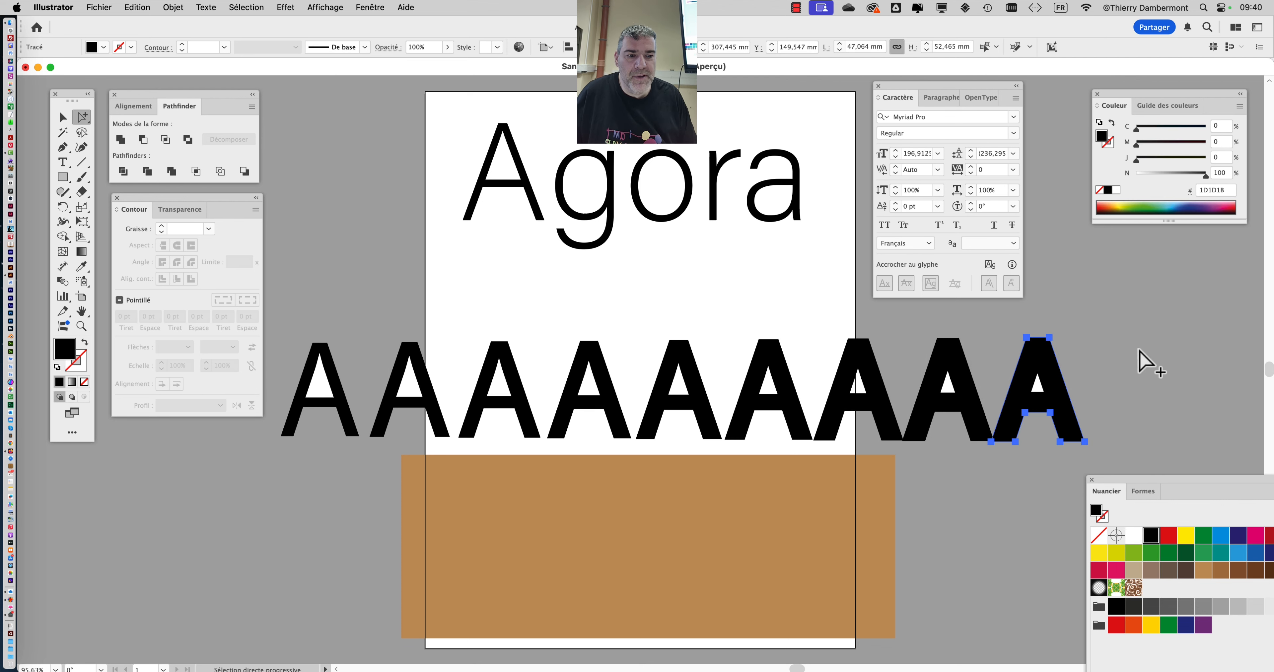
- Move the complete boldest A, including its counter, farther rightward to extend the blend with more intermediate letters
click(1053, 368)
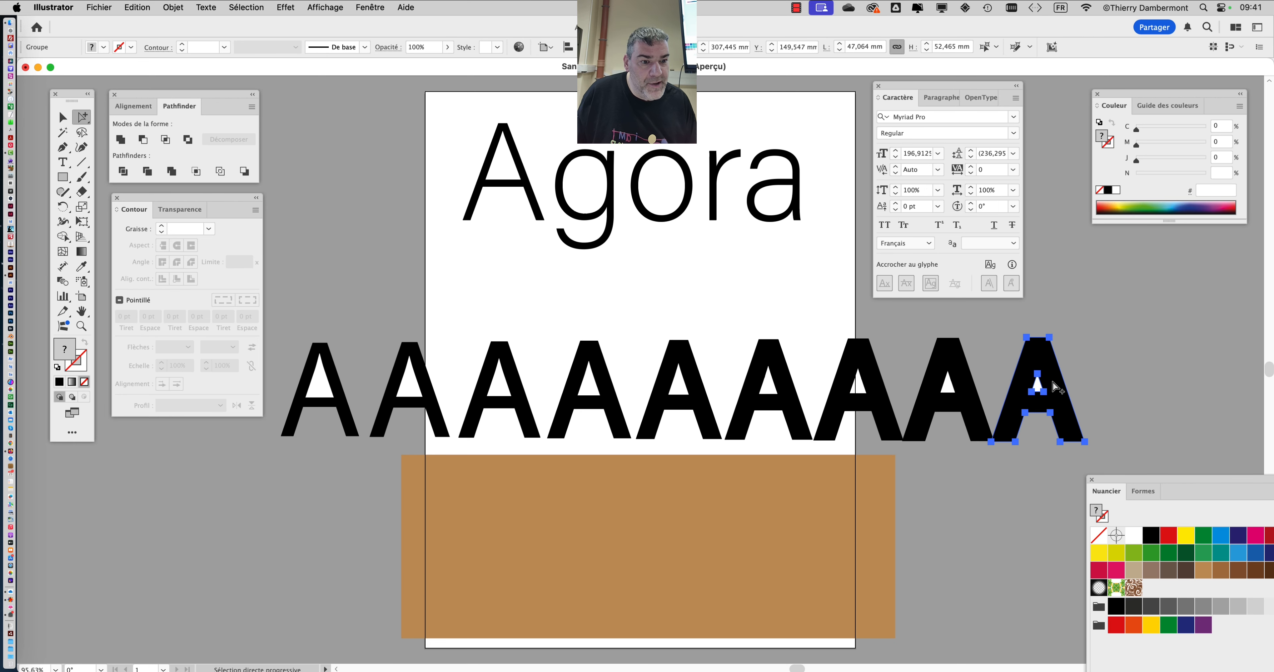
drag(1051, 381, 1208, 392)
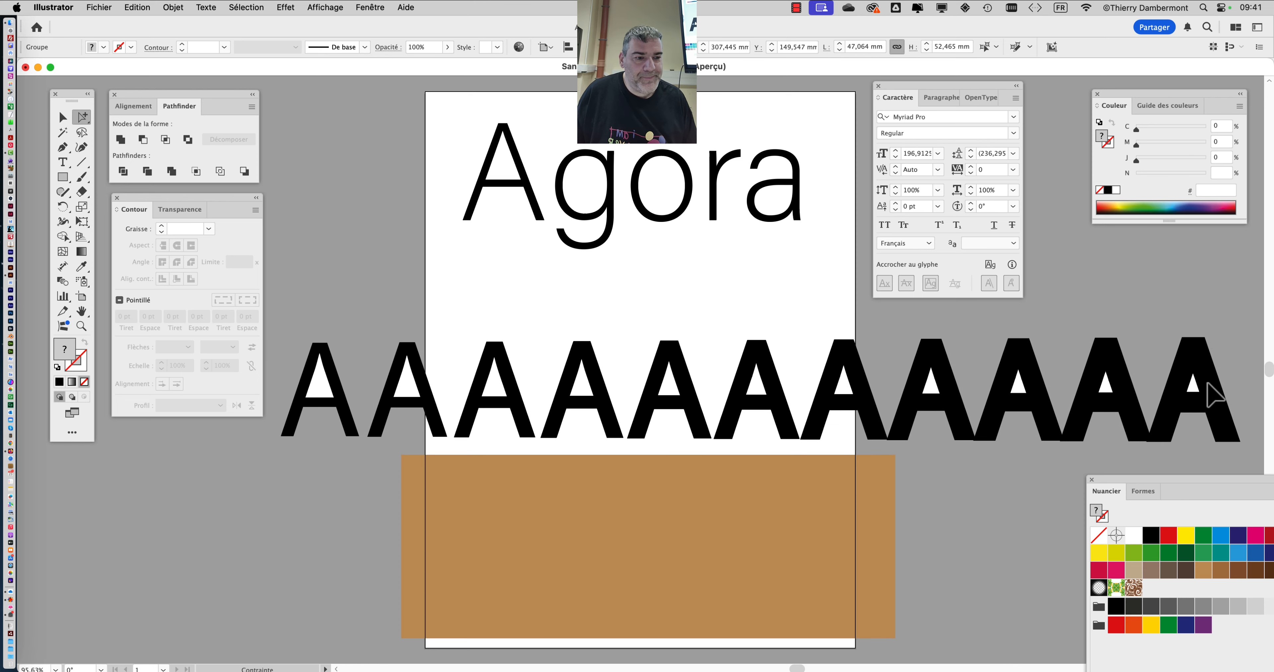
click(598, 324)
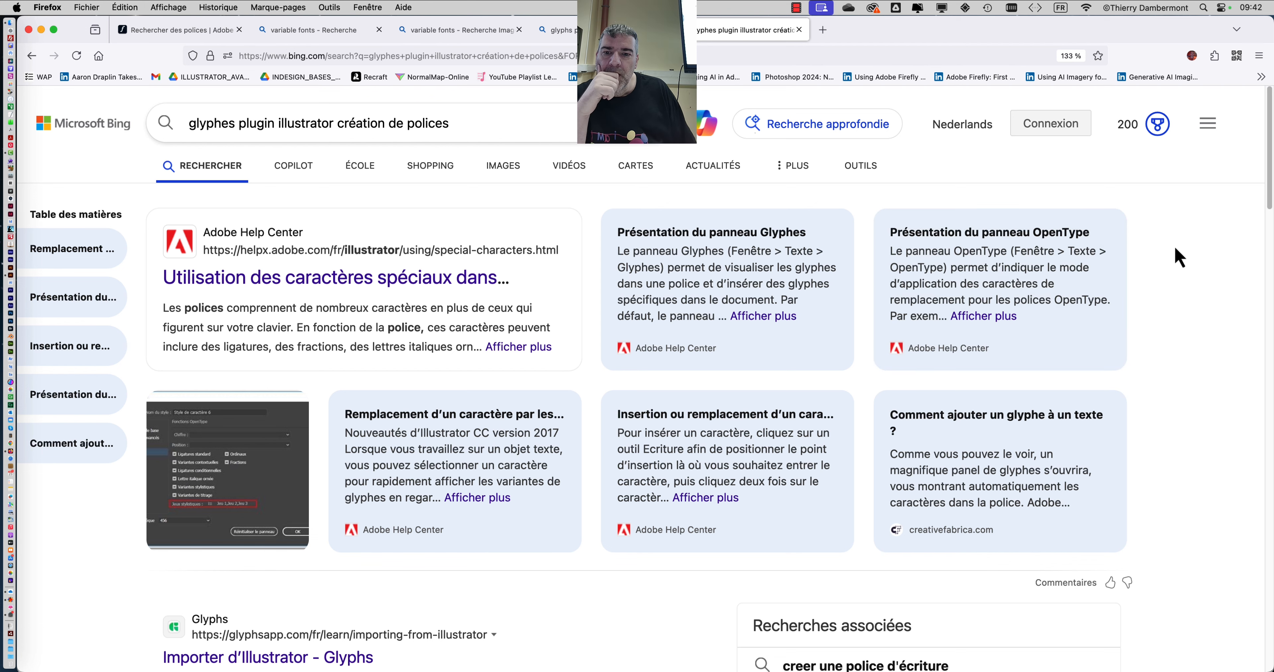
- Search the web for fontlab in a new Firefox tab and open the FontLab website
click(823, 31)
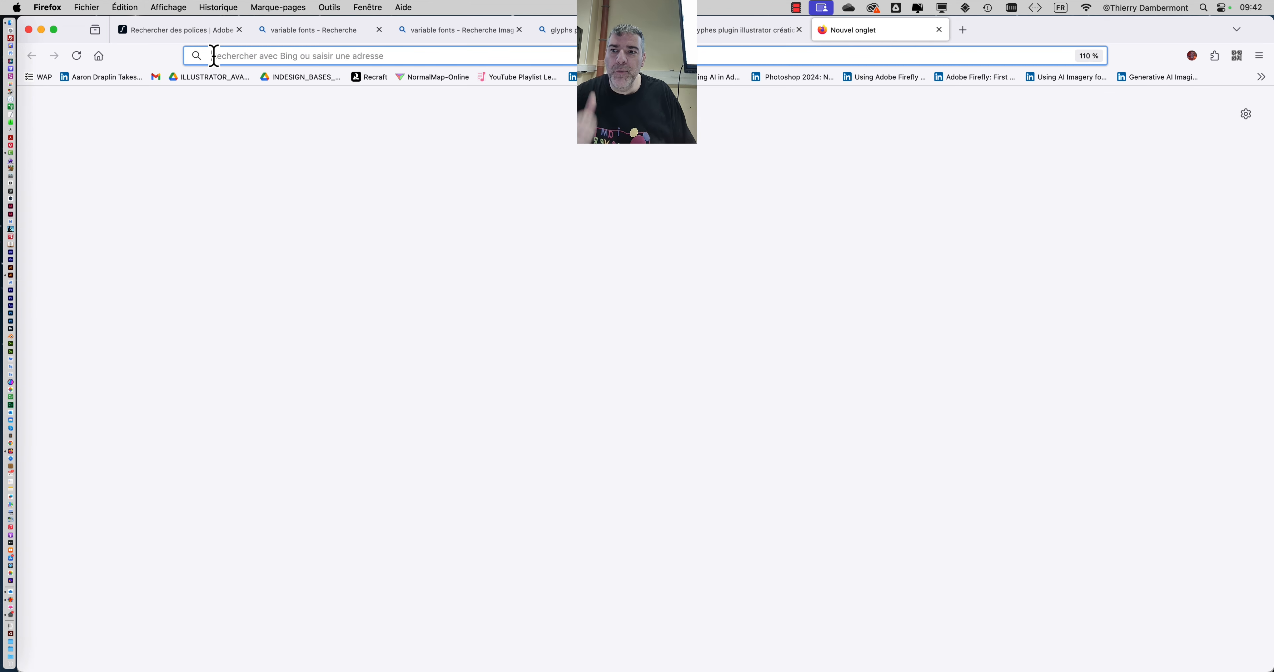
text(fo)
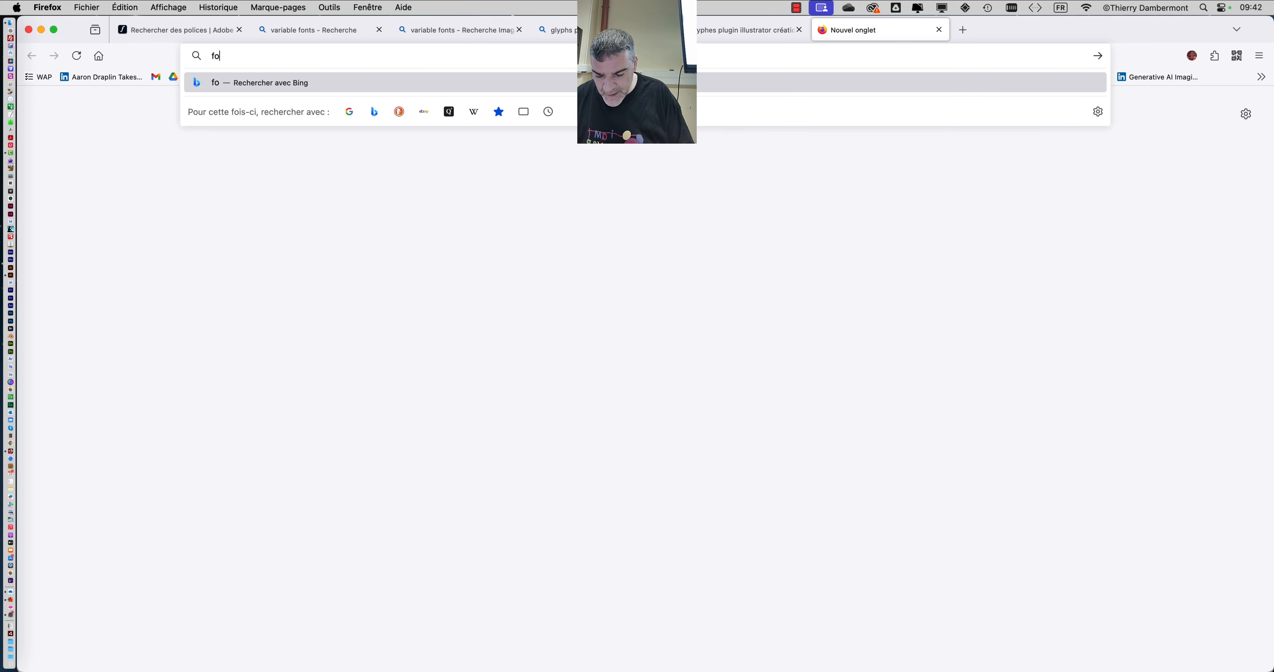
text(ntlab)
key(Return)
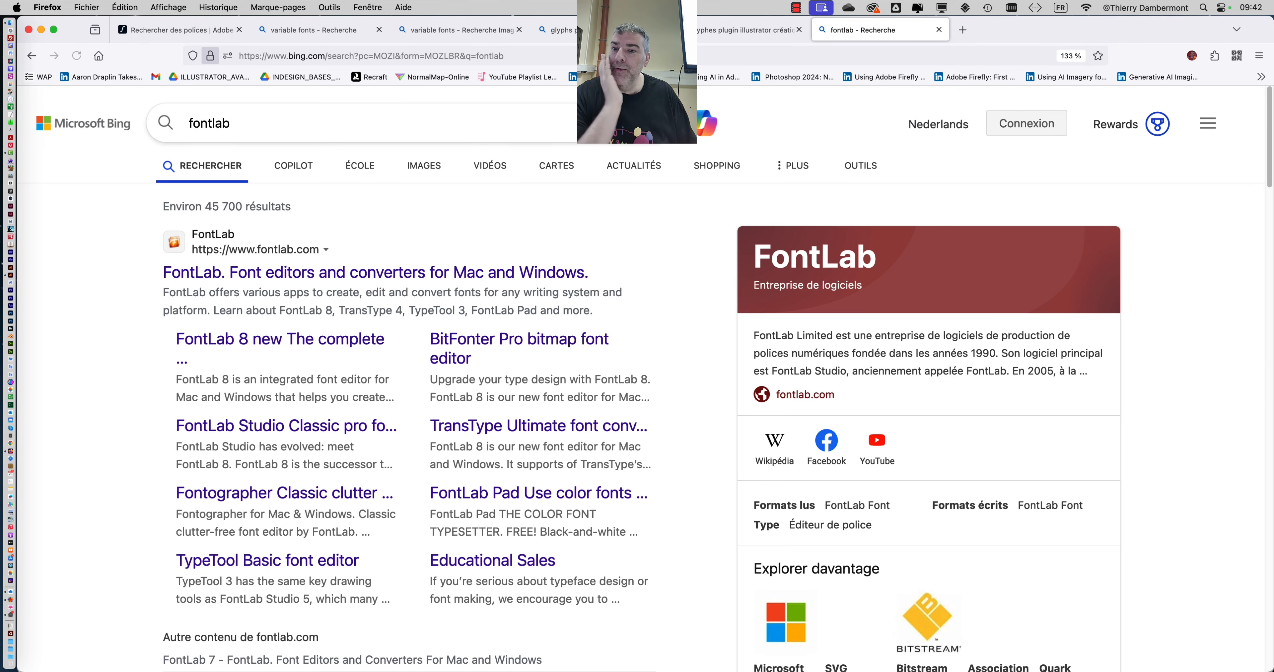
click(285, 274)
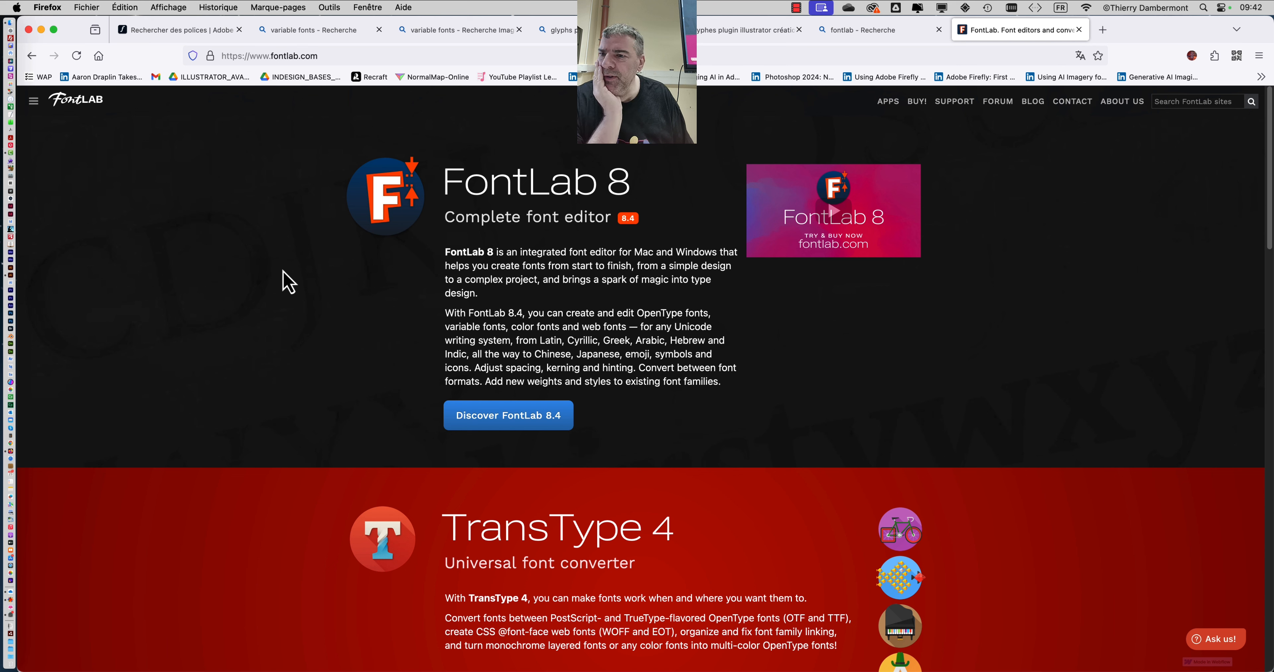
- Examine the FontLab site's product menu and the font tools presented on its home page
click(39, 104)
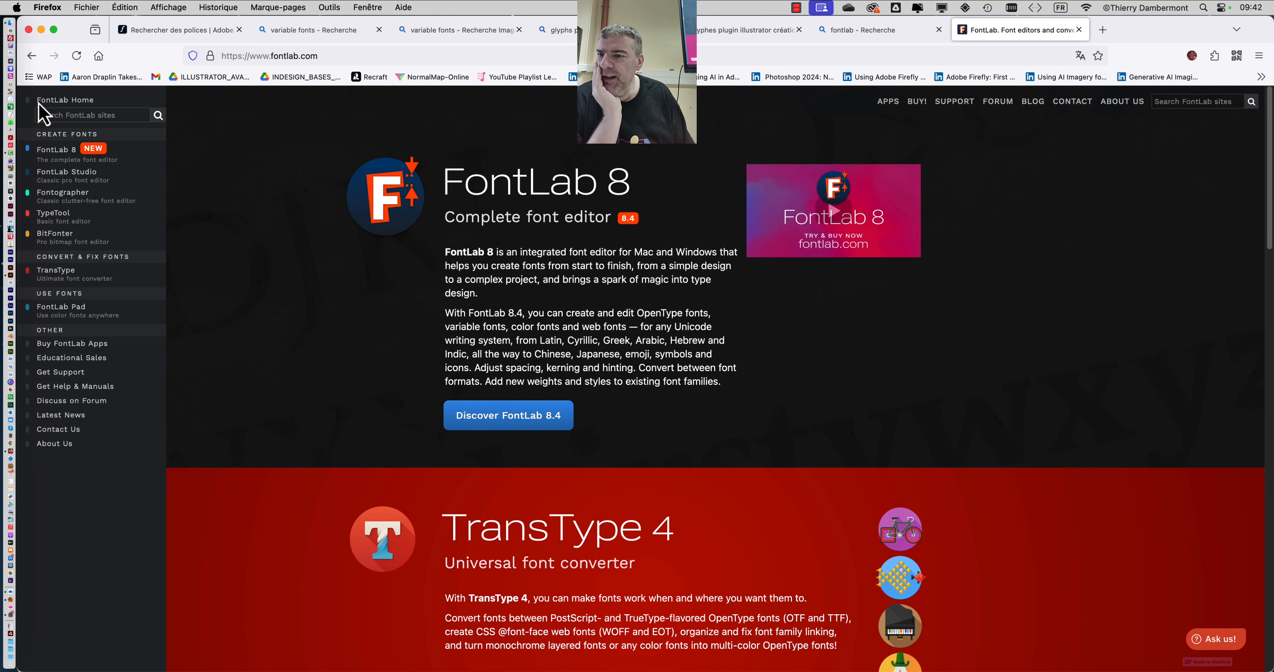
click(257, 190)
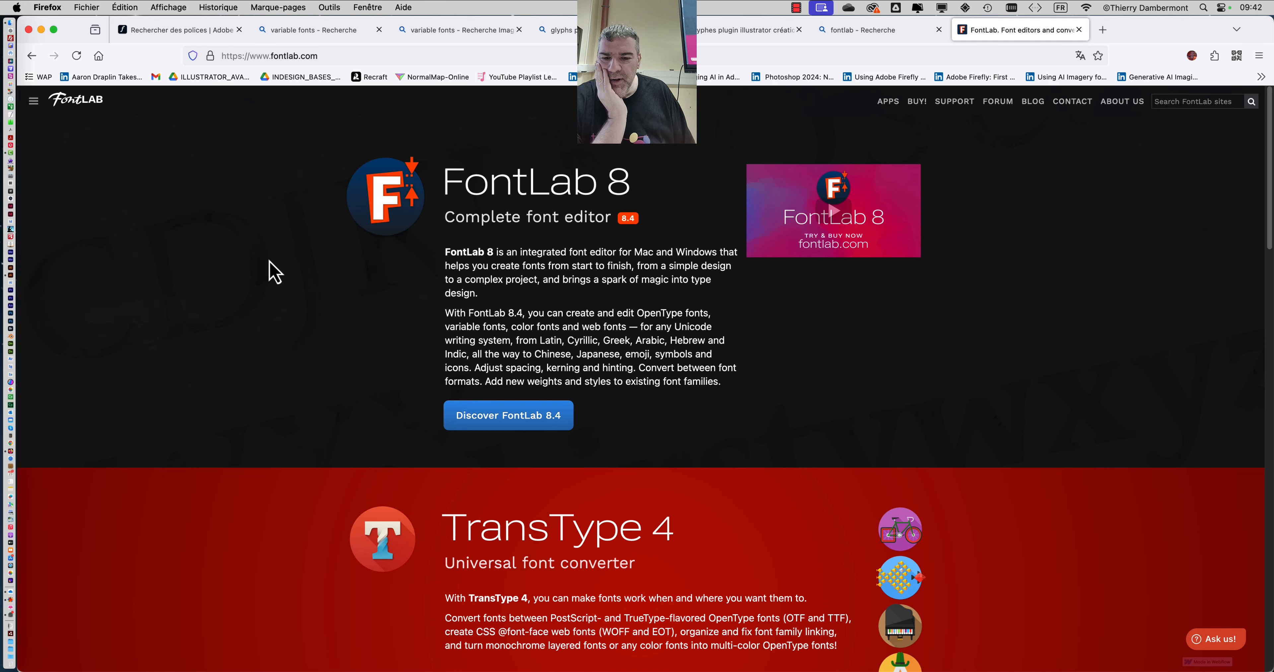
scroll(274, 271, down, 10)
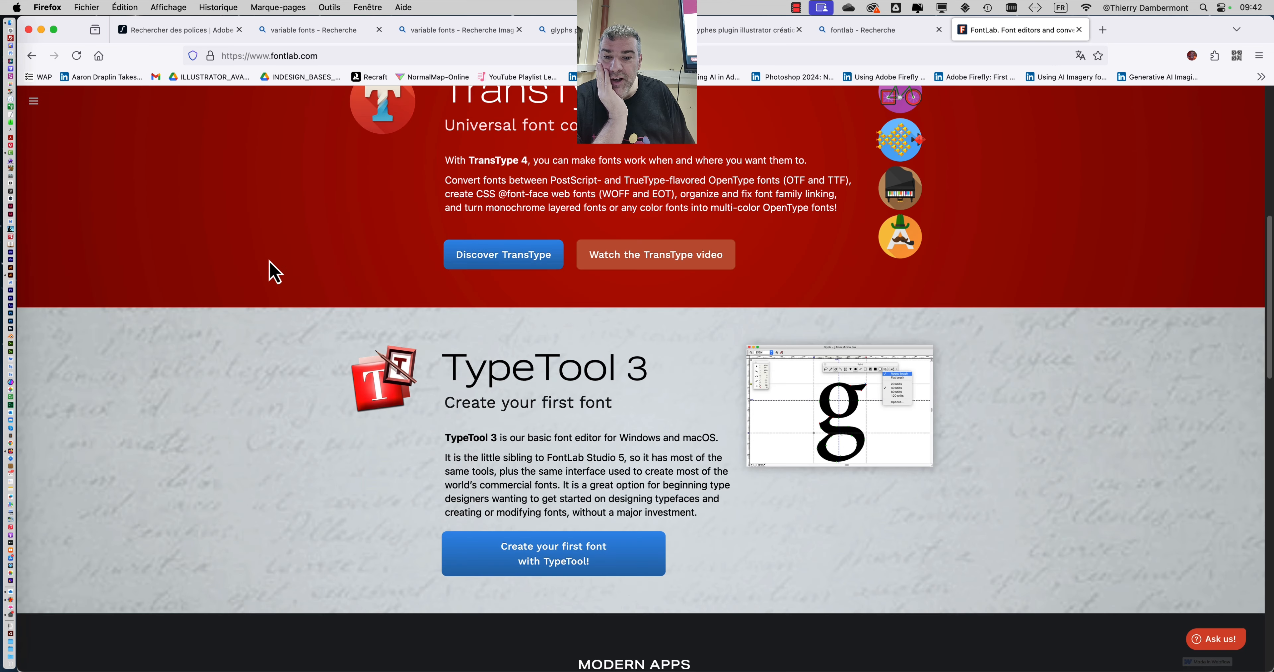
scroll(271, 269, down, 3)
scroll(271, 269, up, 15)
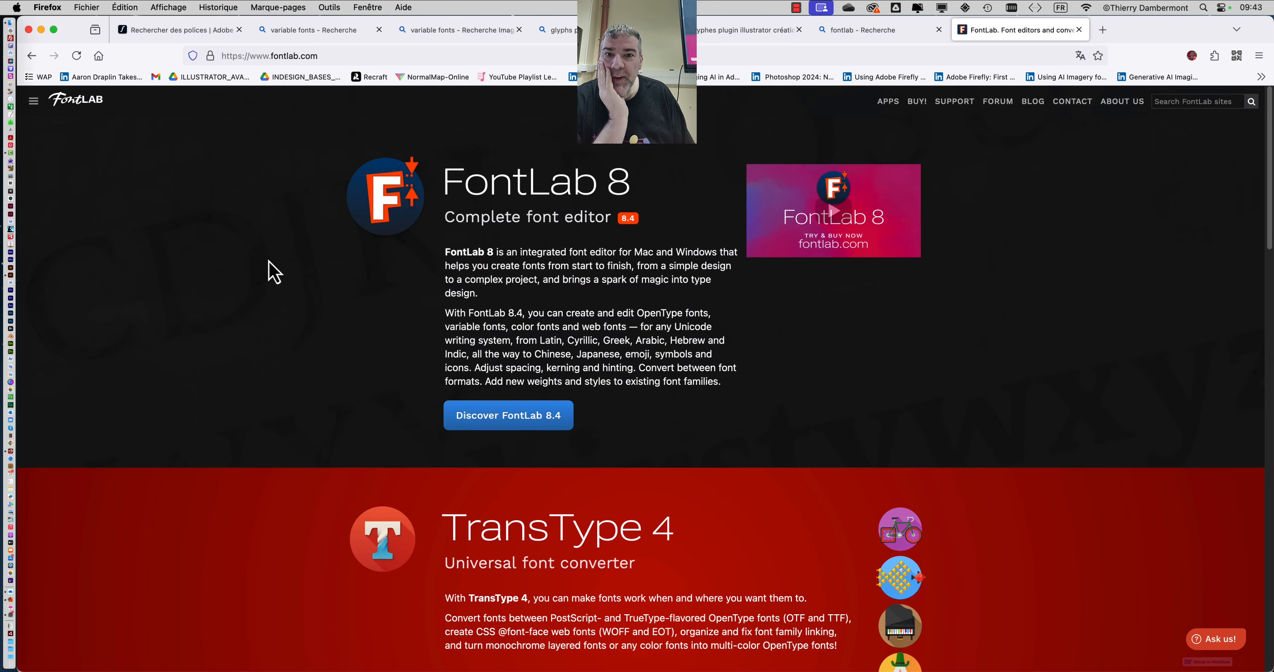
- Review the results for the Illustrator glyphs plugin search and open the Learn - Glyphs page from the glyphsapp results
click(732, 32)
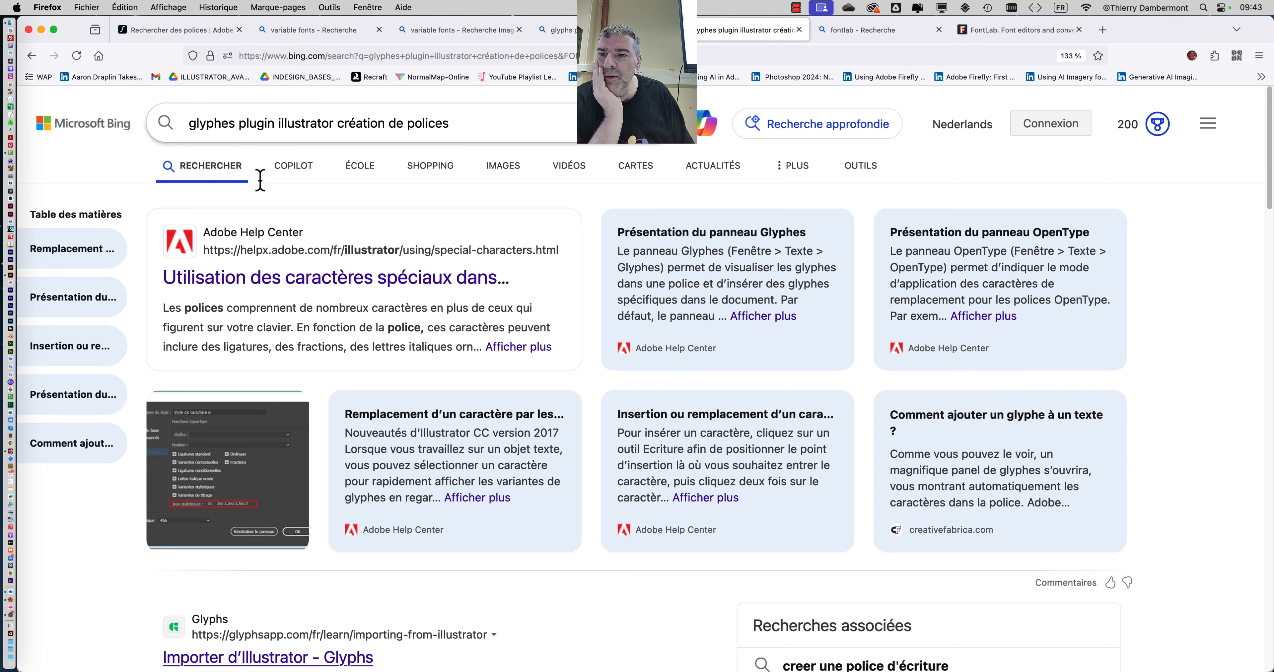
scroll(260, 179, down, 15)
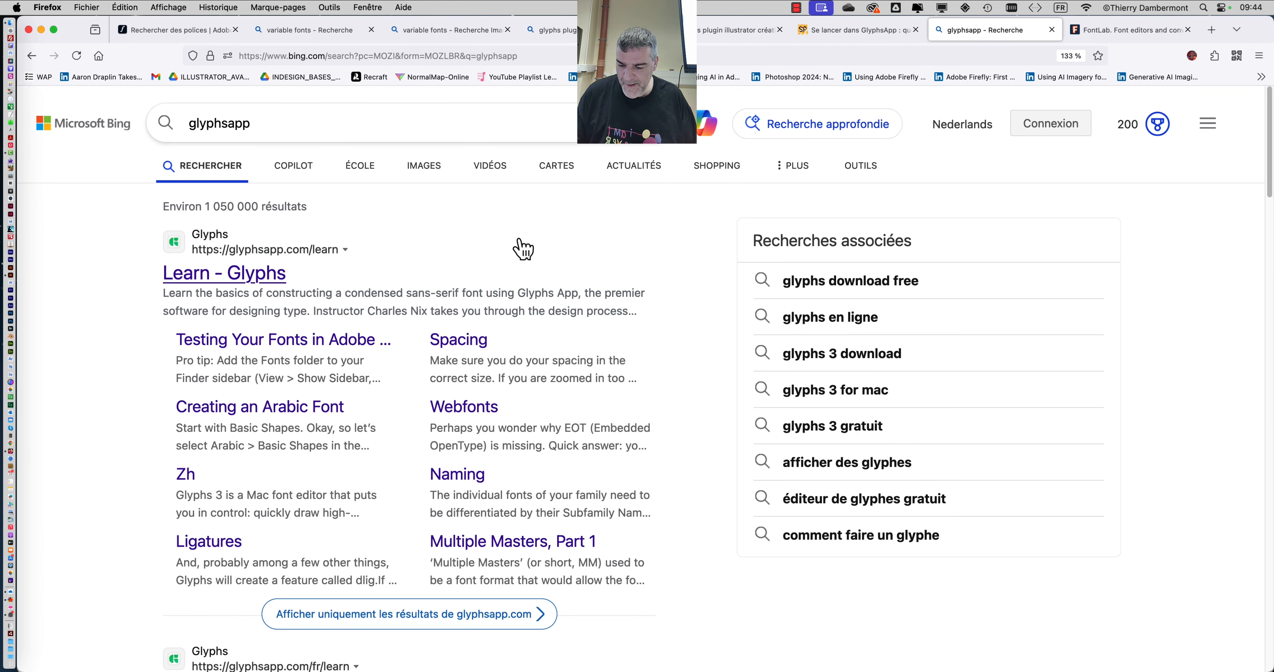
key(shift+super+3)
click(259, 280)
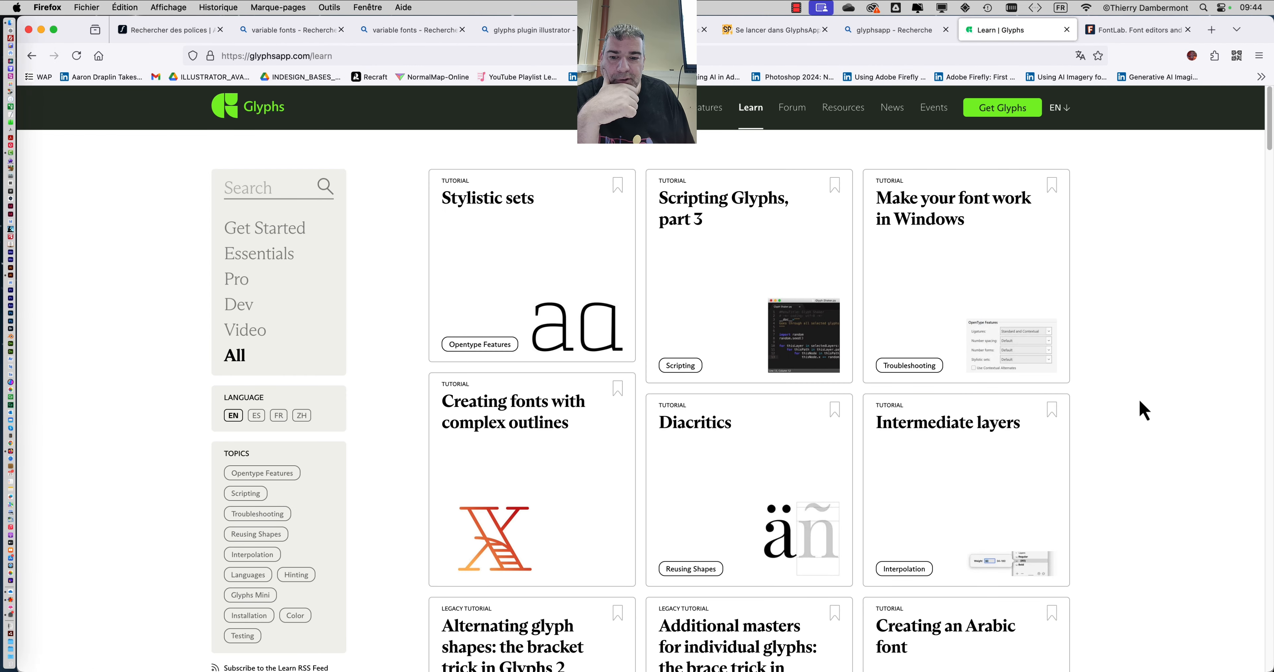
- Browse the tutorials on the Glyphs Learn page, including the one on creating a variable font
scroll(1143, 410, down, 6)
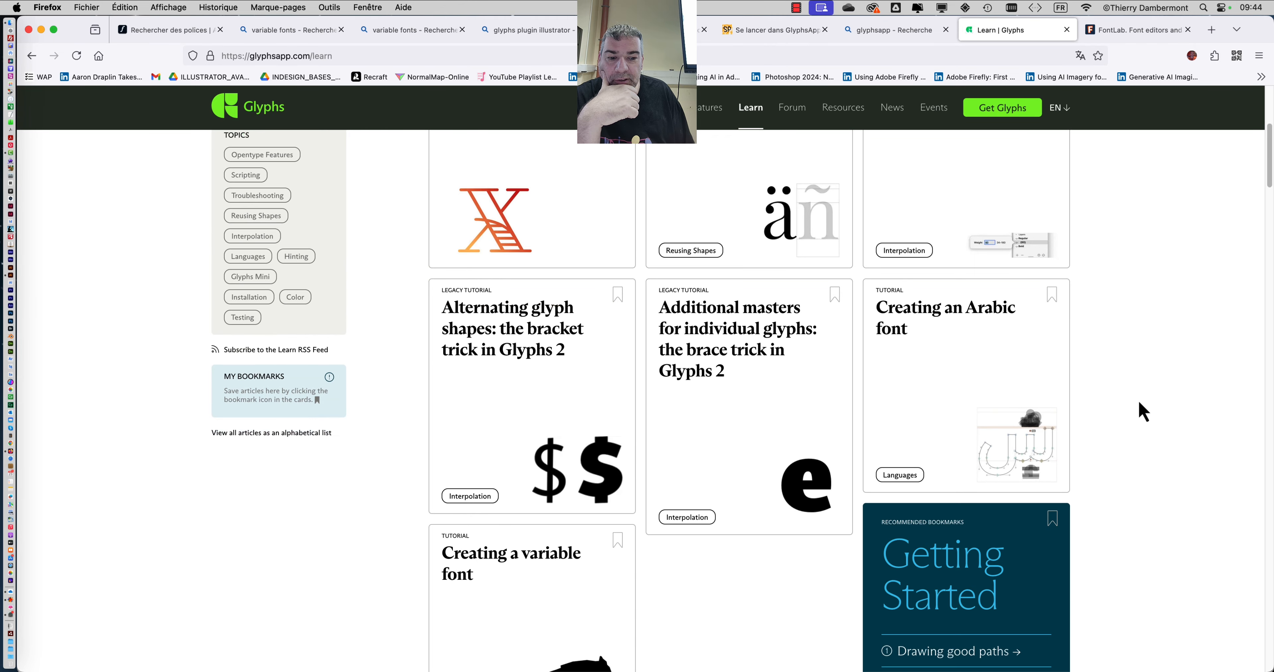
scroll(1144, 410, down, 4)
scroll(1143, 410, up, 10)
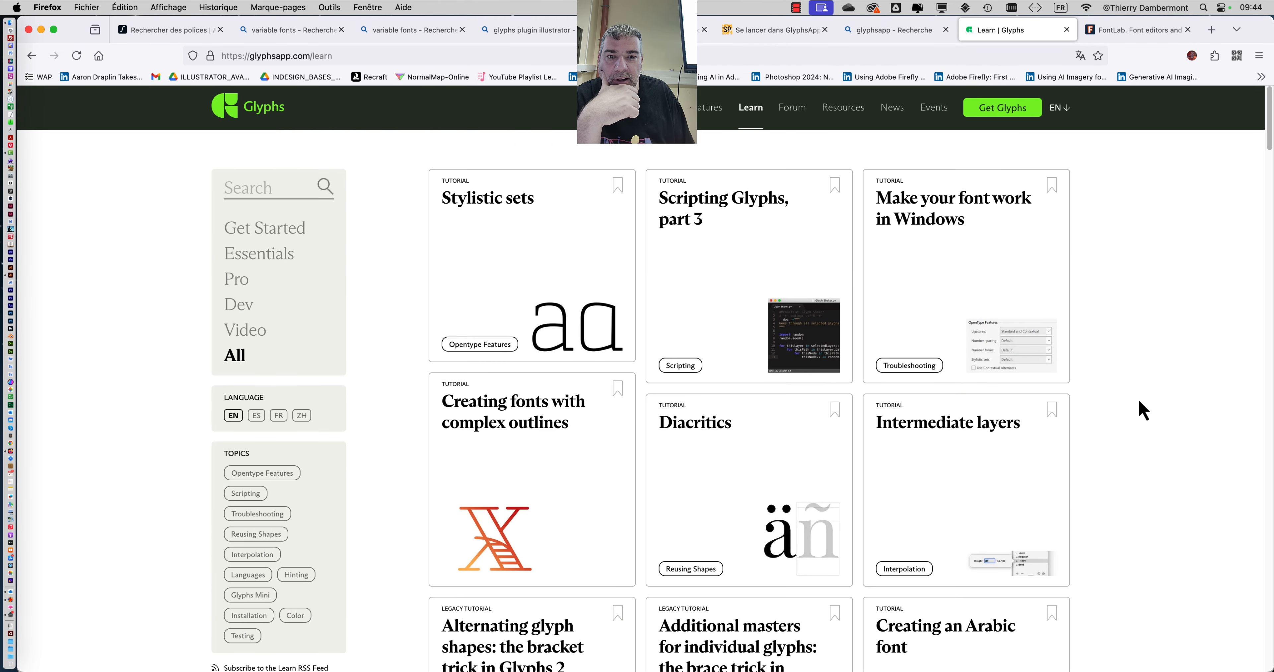